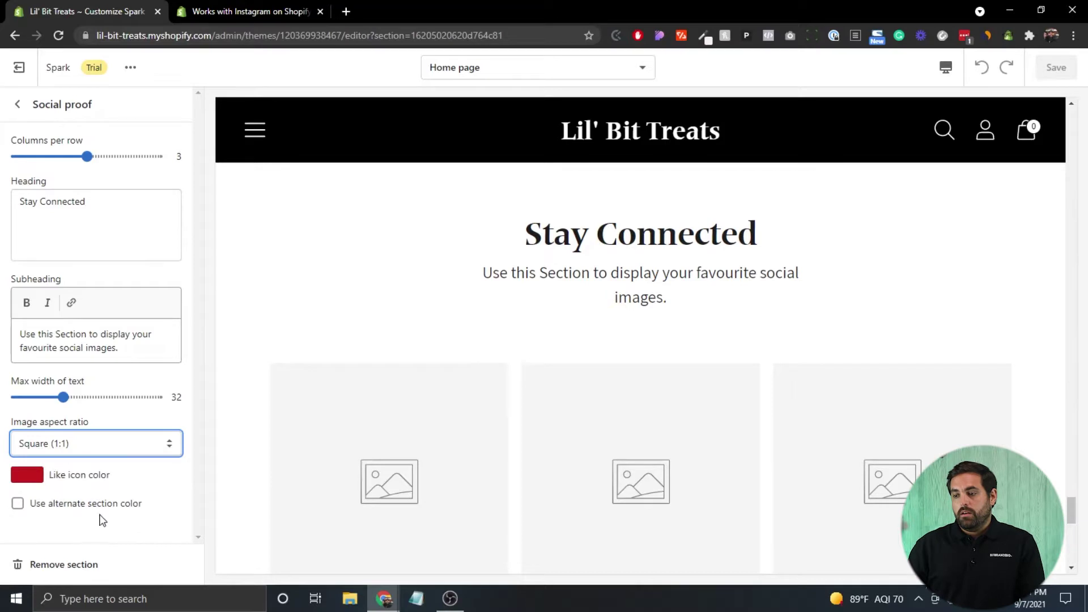
Add a post block to the Social proof section of the home page and open its settings.
{"action": "scroll", "coordinate": [415, 398], "scroll_direction": "down", "scroll_amount": 3}
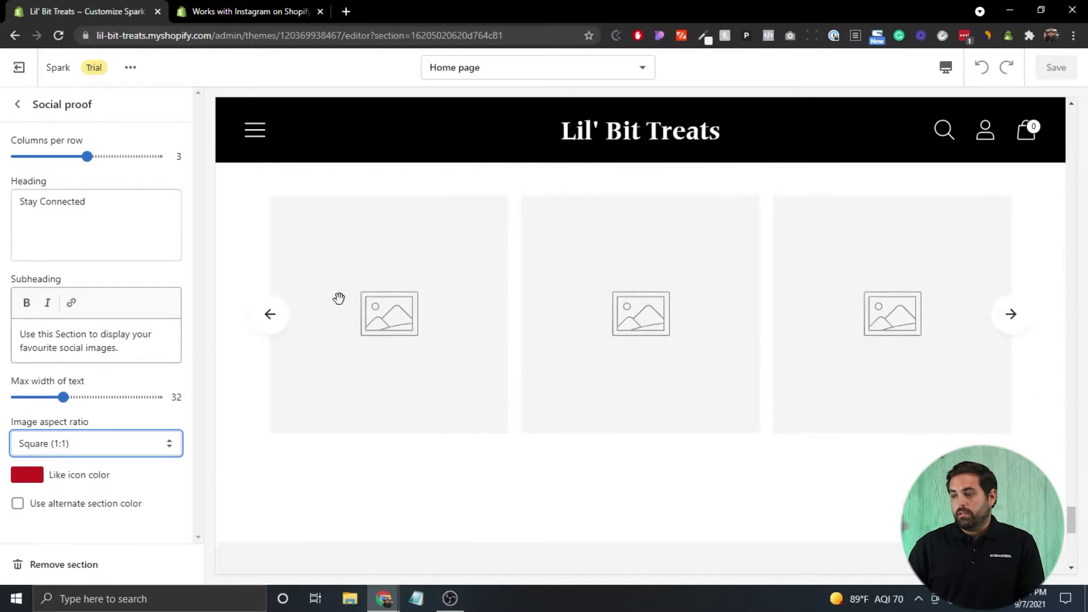
{"action": "left_click", "coordinate": [365, 315]}
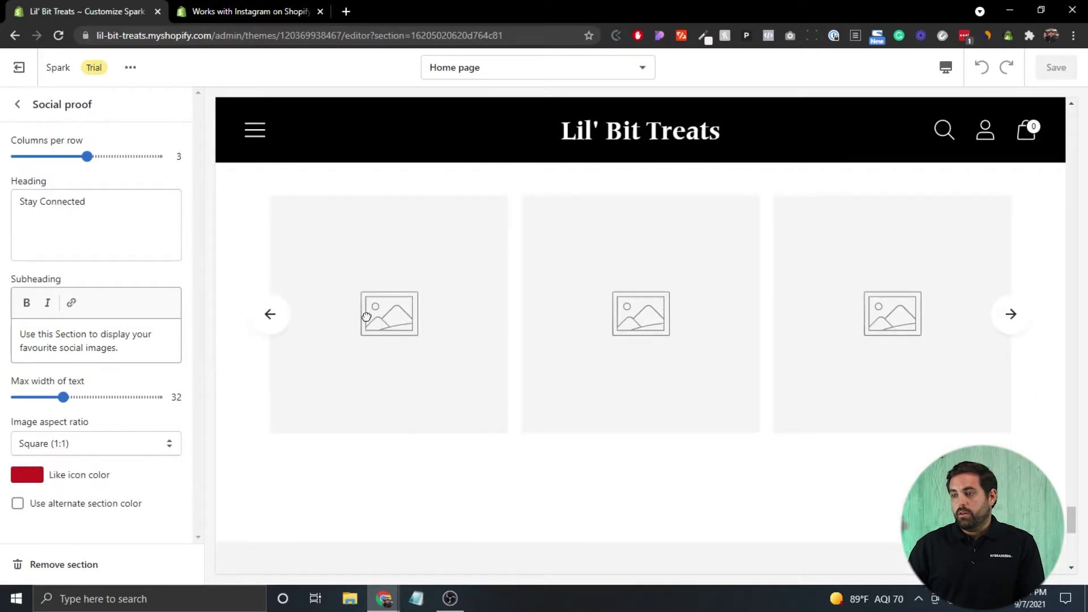
{"action": "left_click", "coordinate": [18, 104]}
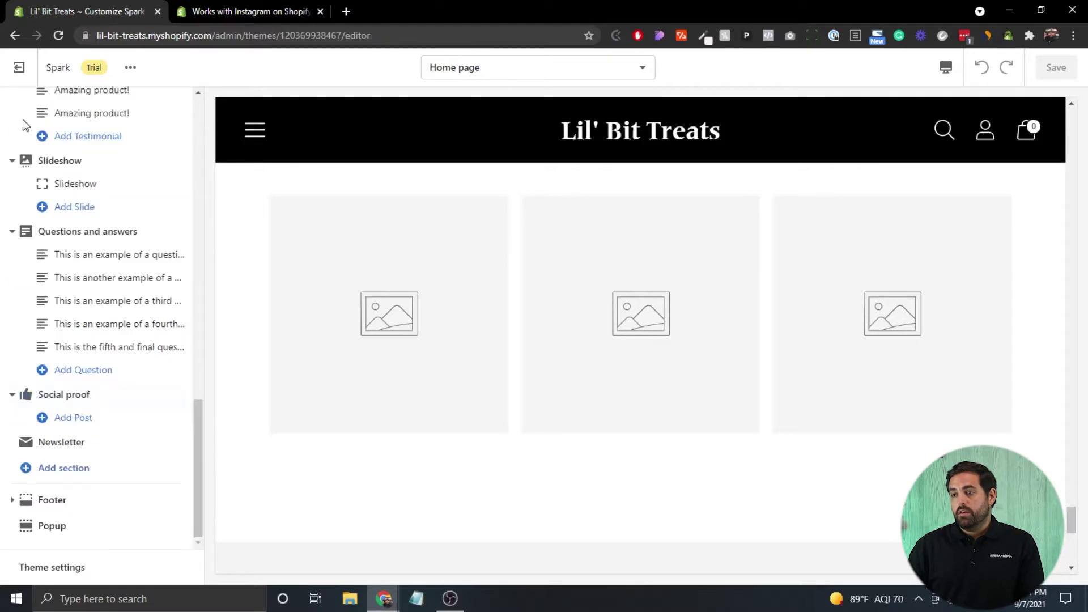
{"action": "left_click", "coordinate": [73, 419]}
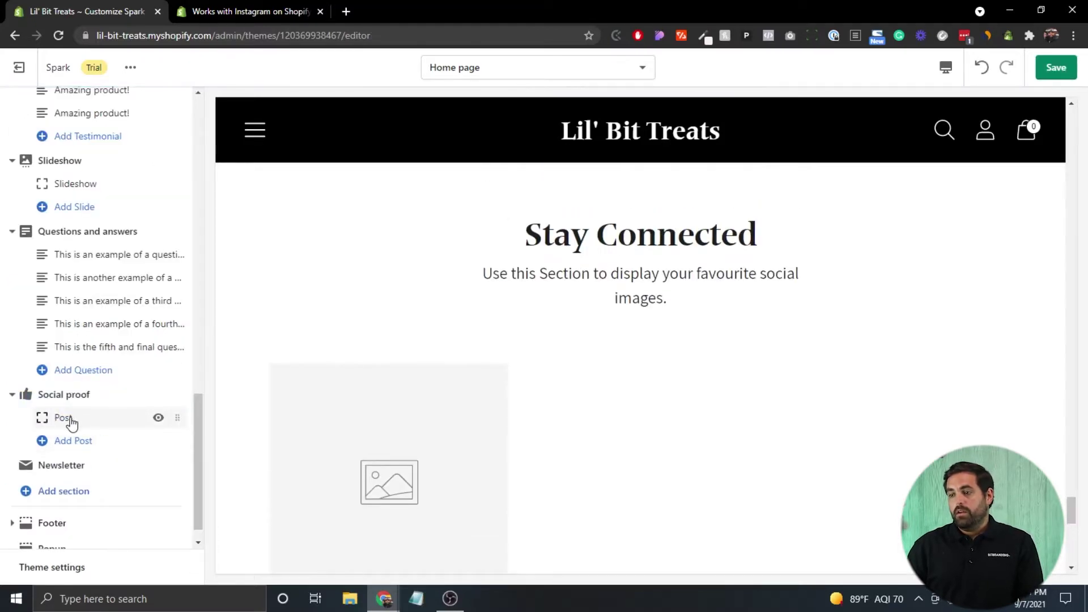
{"action": "left_click", "coordinate": [69, 421]}
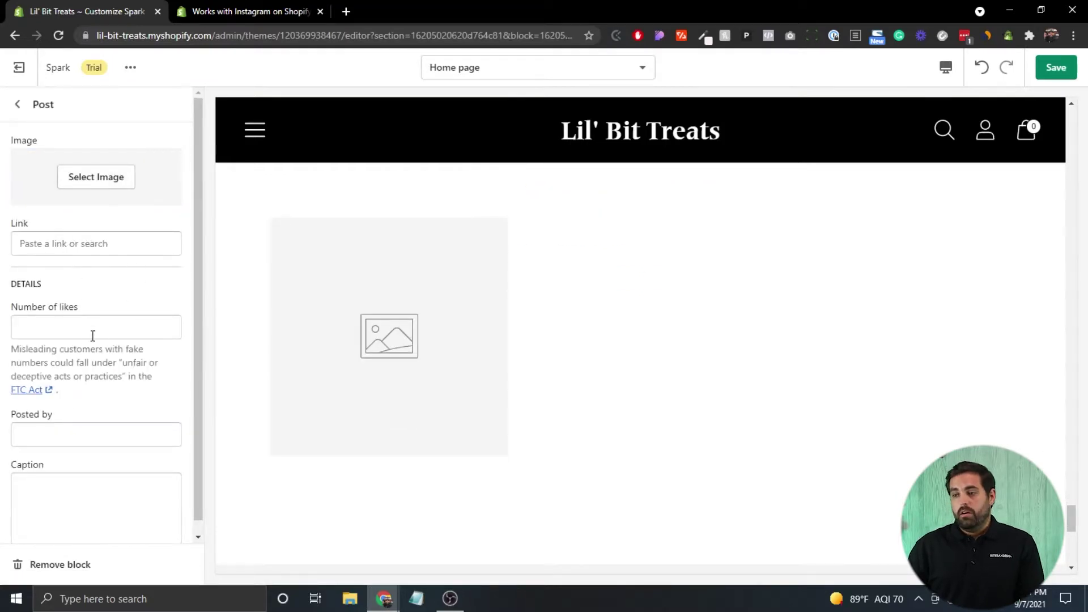
Look over the post block's likes, posted-by and caption fields, then return to the section list.
{"action": "left_click", "coordinate": [66, 338]}
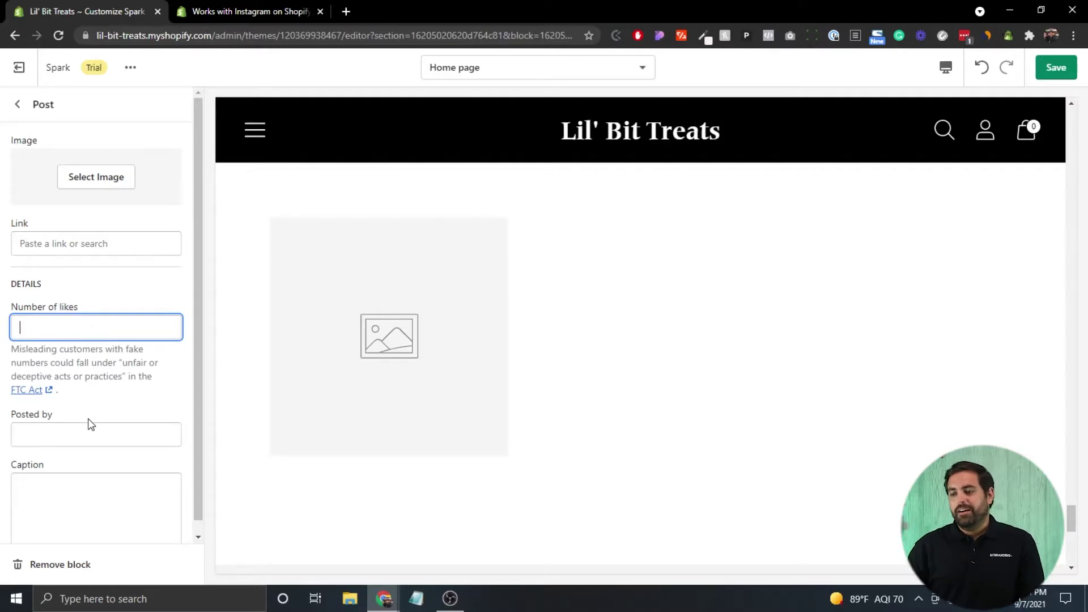
{"action": "scroll", "coordinate": [89, 422], "scroll_direction": "down", "scroll_amount": 1}
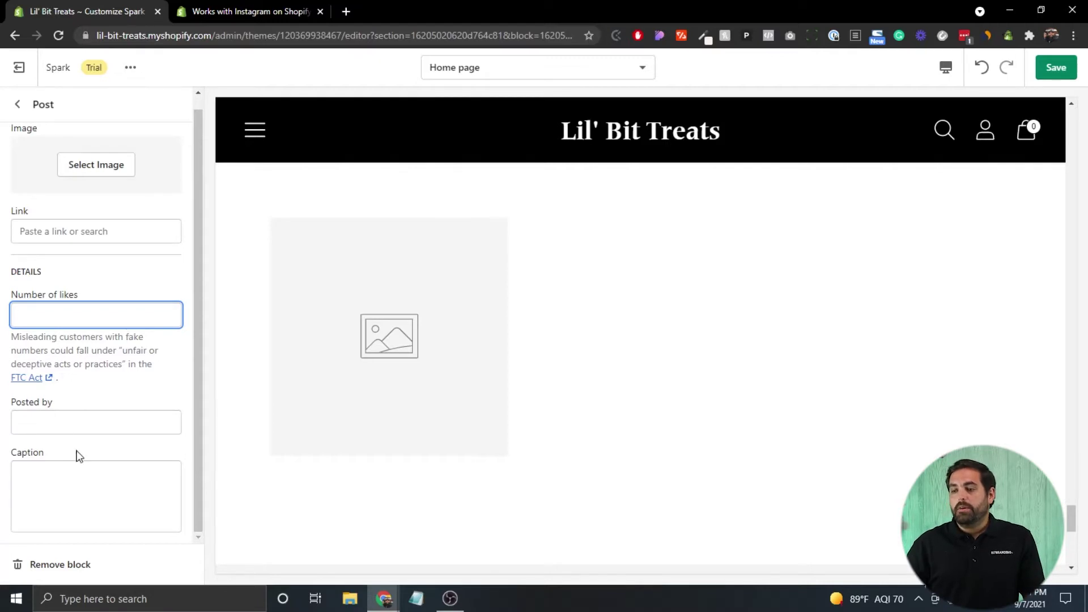
{"action": "left_click", "coordinate": [68, 422]}
{"action": "left_click", "coordinate": [70, 471]}
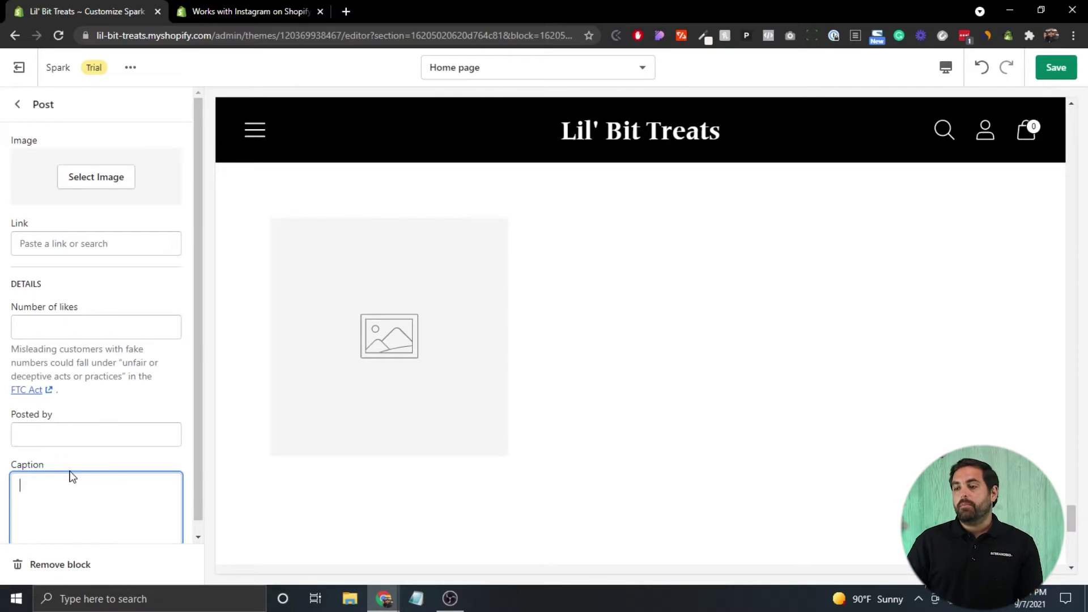
{"action": "left_click", "coordinate": [19, 107]}
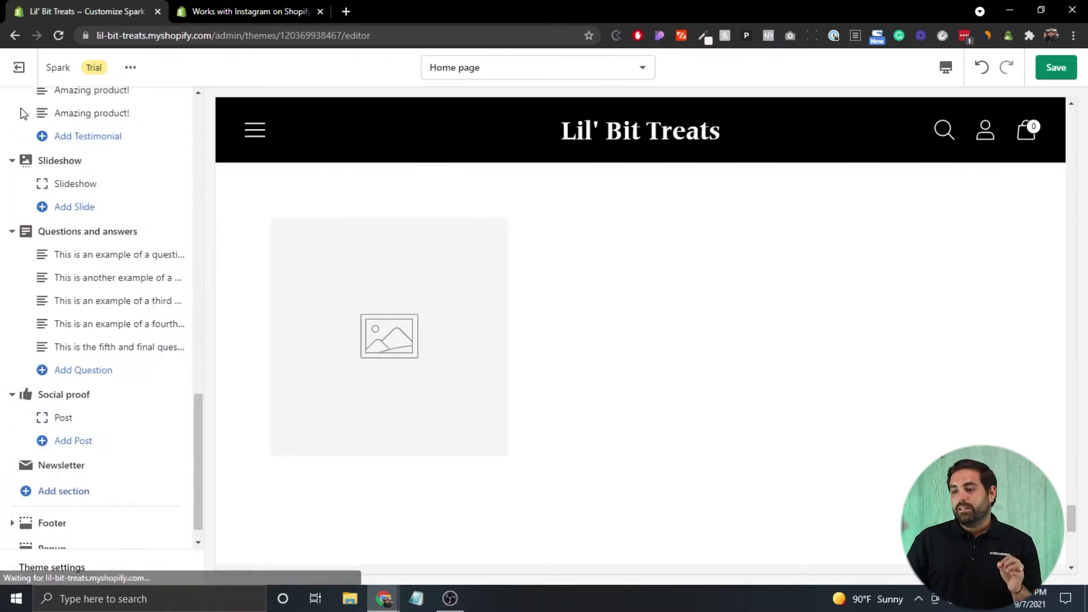
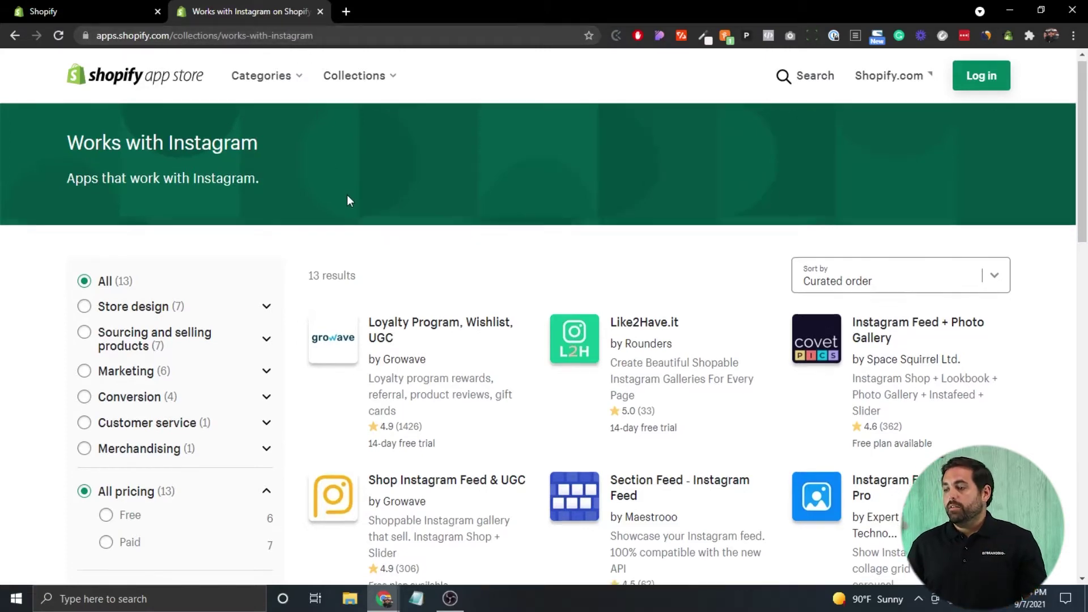
Examine the apps in the Works with Instagram collection, comparing their descriptions, ratings and pricing.
{"action": "scroll", "coordinate": [347, 195], "scroll_direction": "down", "scroll_amount": 1}
{"action": "scroll", "coordinate": [685, 210], "scroll_direction": "down", "scroll_amount": 3}
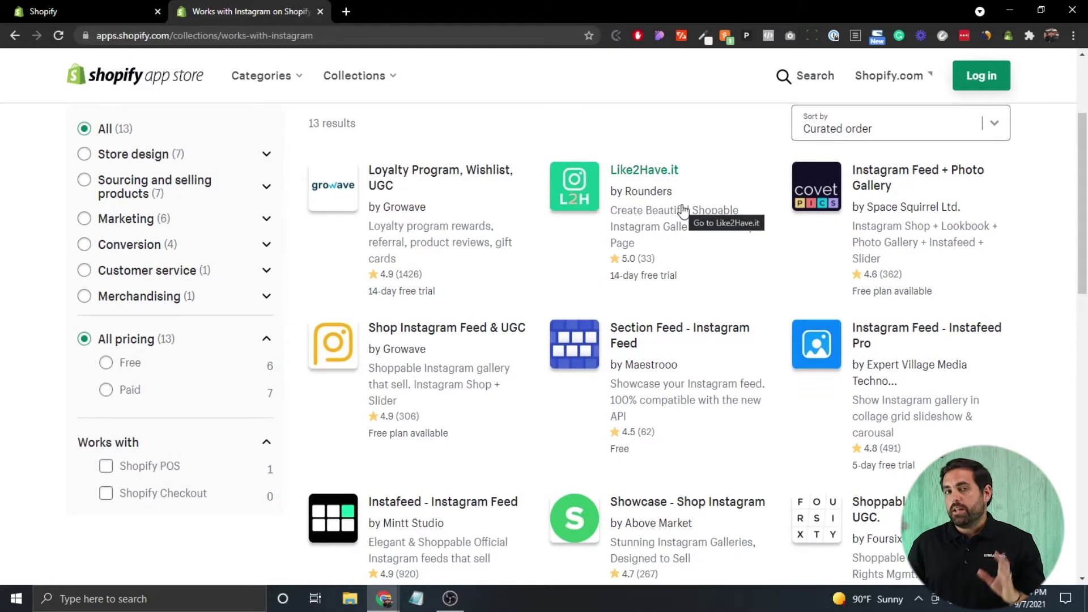
{"action": "scroll", "coordinate": [683, 211], "scroll_direction": "down", "scroll_amount": 2}
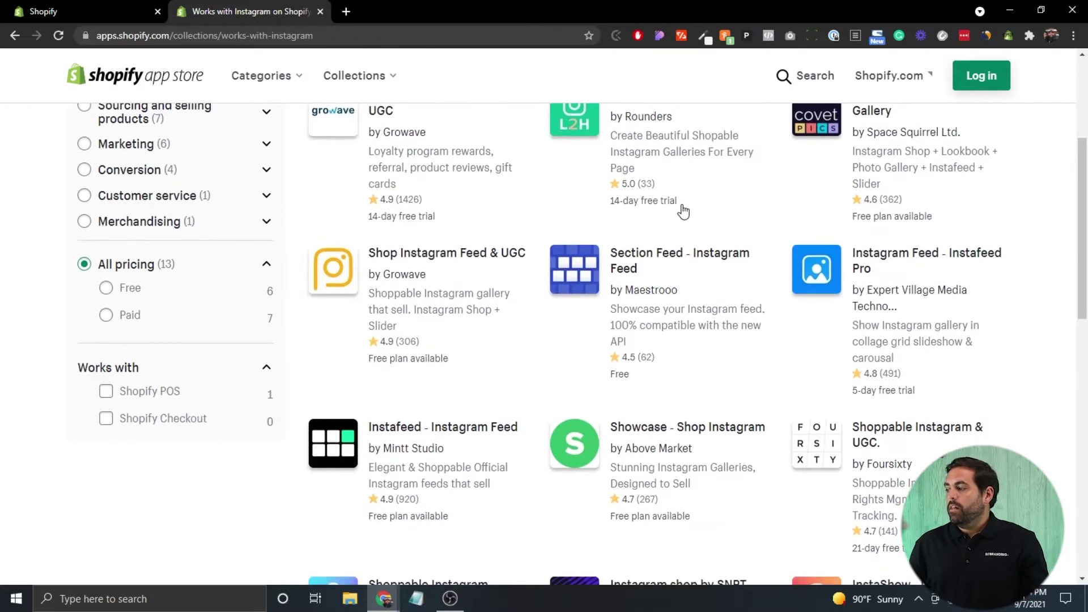
{"action": "scroll", "coordinate": [1033, 212], "scroll_direction": "down", "scroll_amount": 4}
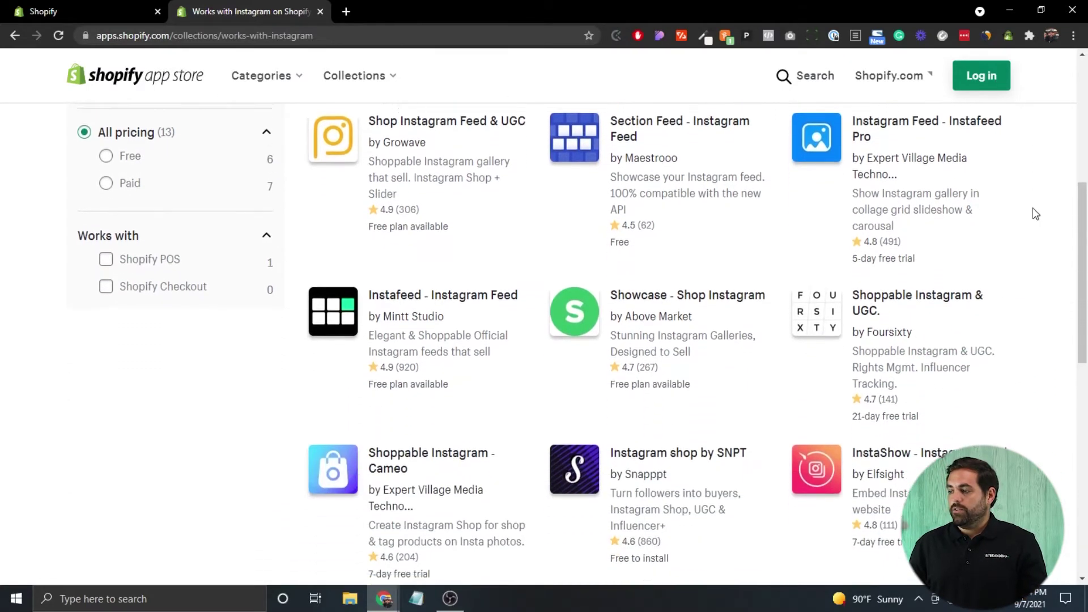
{"action": "scroll", "coordinate": [1035, 213], "scroll_direction": "down", "scroll_amount": 2}
{"action": "scroll", "coordinate": [1035, 213], "scroll_direction": "down", "scroll_amount": 1}
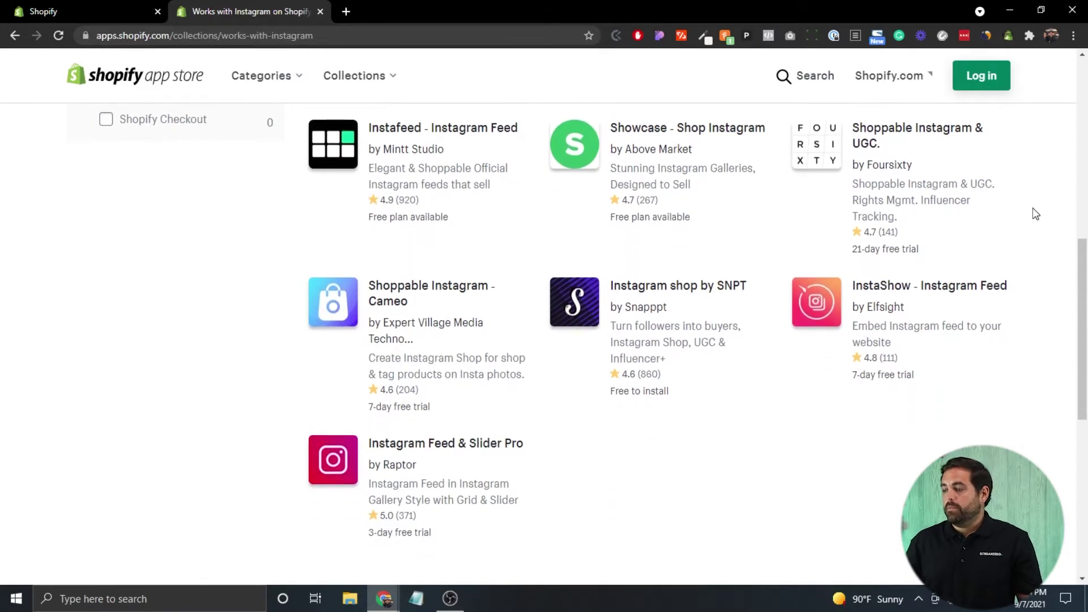
{"action": "scroll", "coordinate": [1035, 214], "scroll_direction": "down", "scroll_amount": 2}
{"action": "scroll", "coordinate": [1032, 214], "scroll_direction": "up", "scroll_amount": 4}
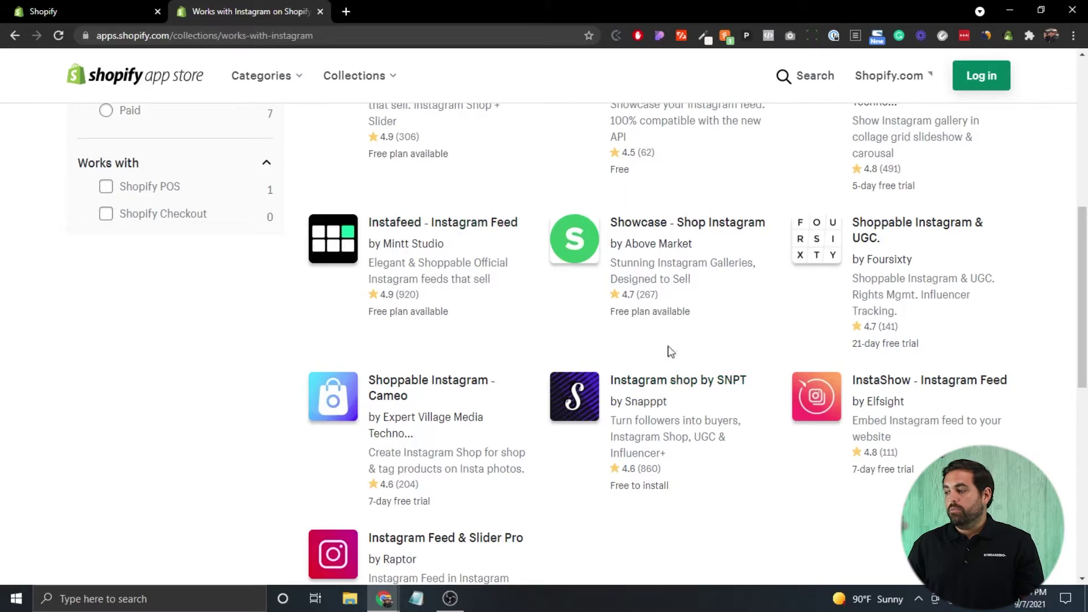
{"action": "scroll", "coordinate": [543, 310], "scroll_direction": "up", "scroll_amount": 3}
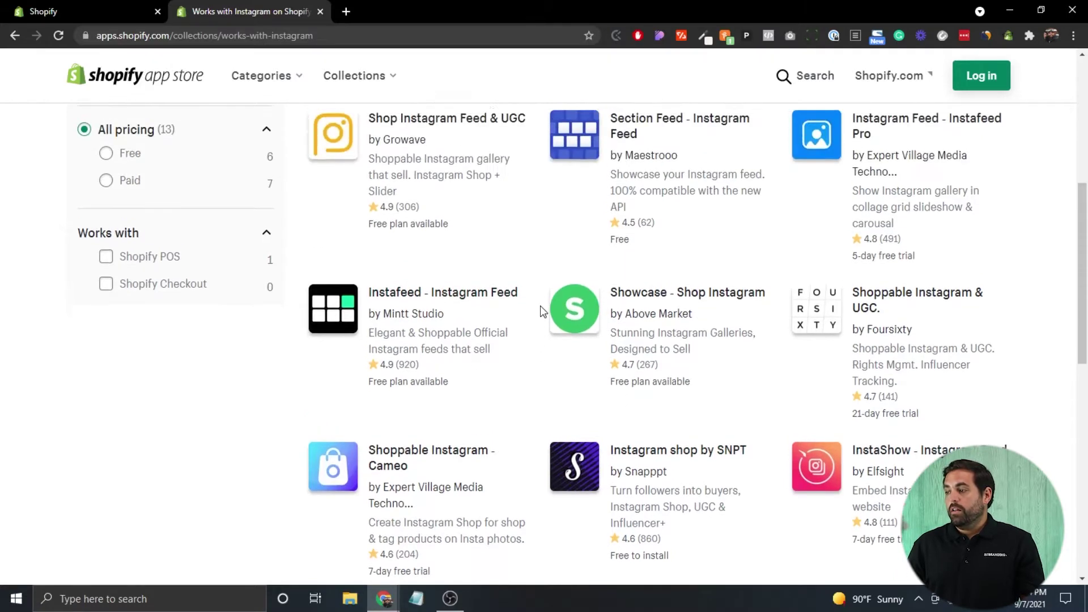
{"action": "scroll", "coordinate": [543, 311], "scroll_direction": "up", "scroll_amount": 1}
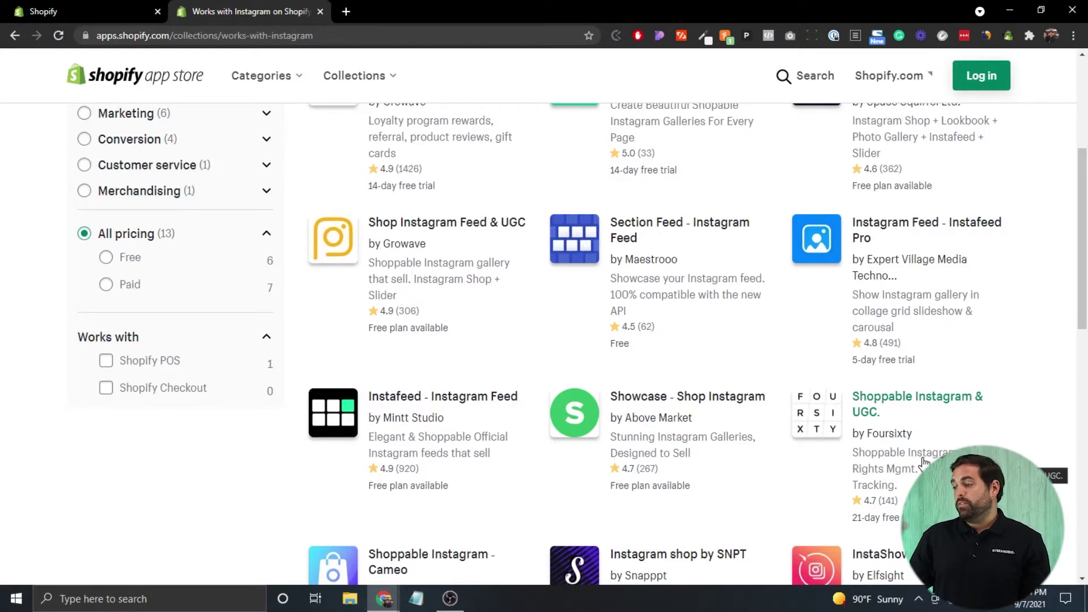
{"action": "scroll", "coordinate": [924, 462], "scroll_direction": "up", "scroll_amount": 1}
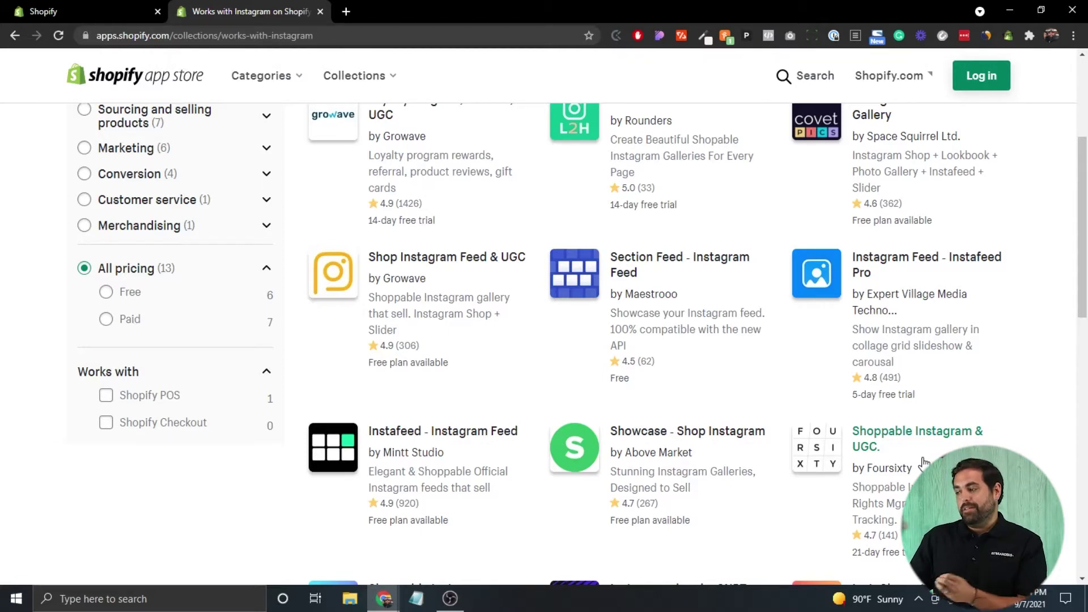
{"action": "scroll", "coordinate": [924, 462], "scroll_direction": "up", "scroll_amount": 2}
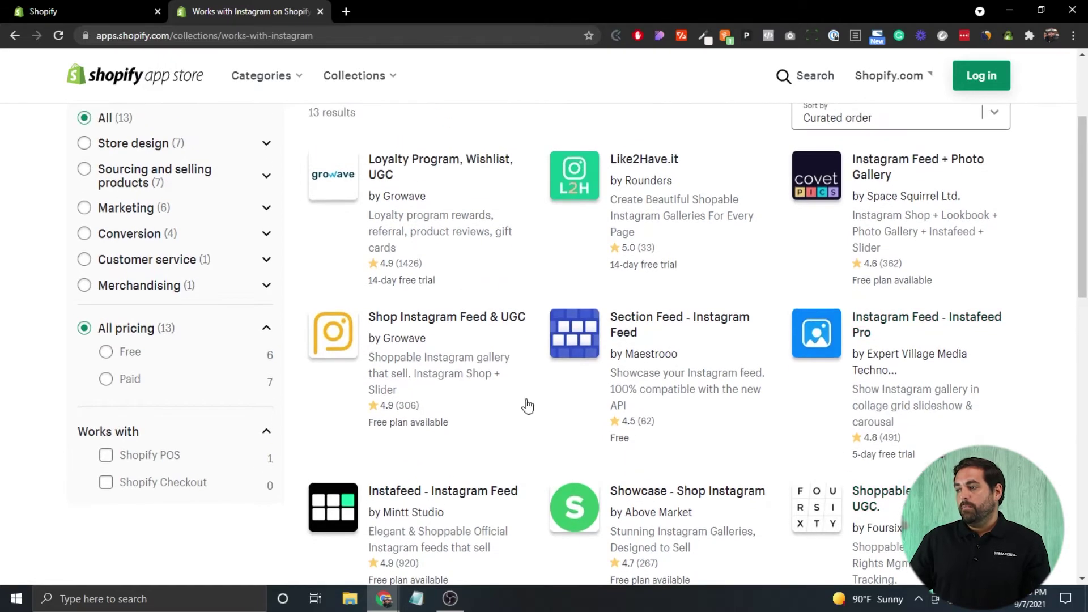
{"action": "scroll", "coordinate": [310, 414], "scroll_direction": "down", "scroll_amount": 1}
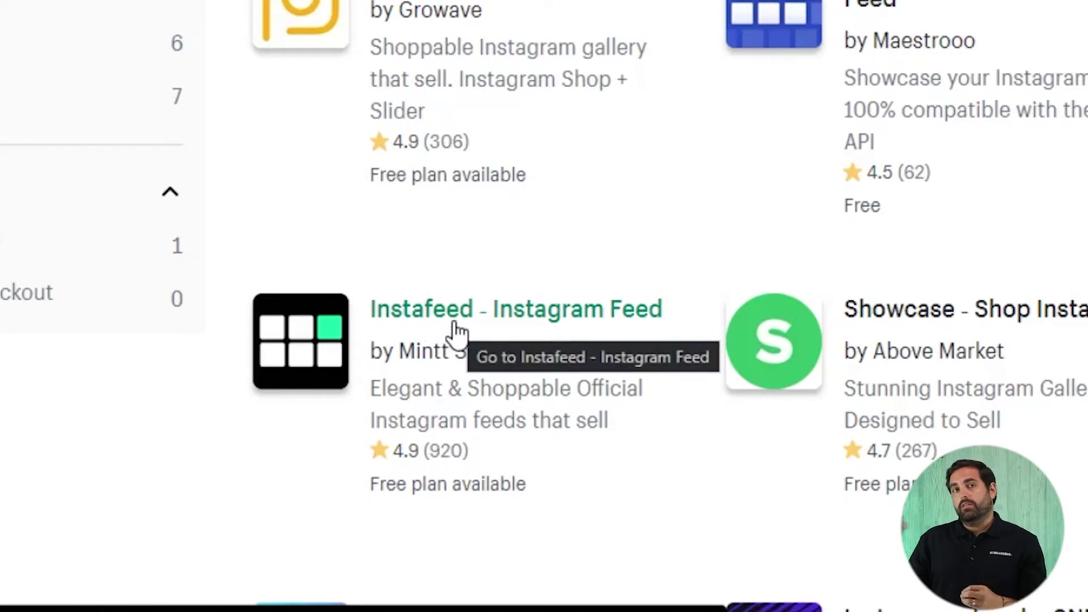
Open the Instafeed - Instagram Feed listing and review its features and pricing plans.
{"action": "left_click", "coordinate": [485, 316]}
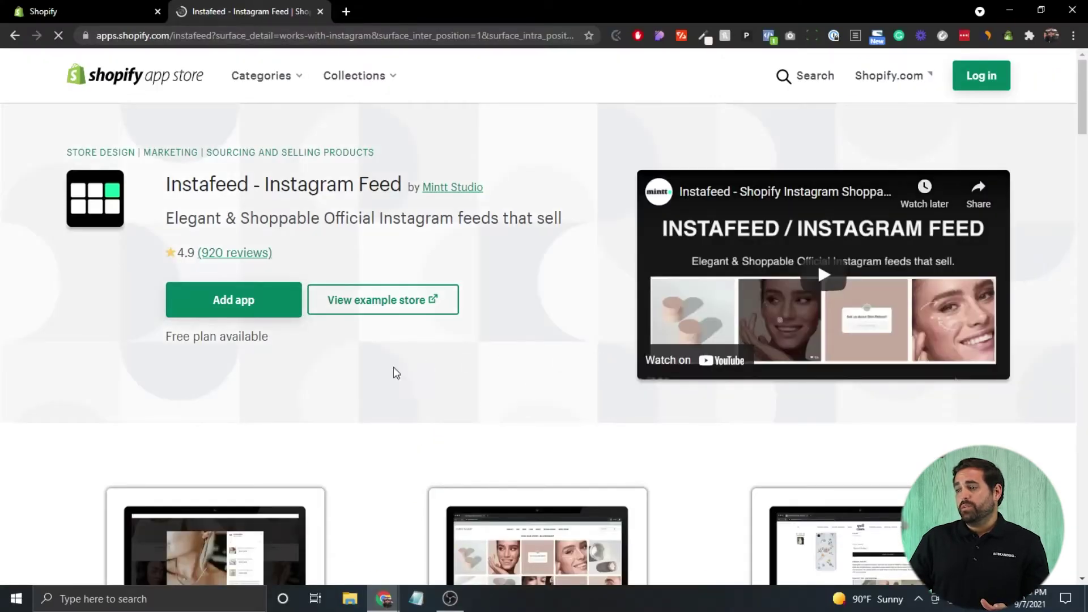
{"action": "scroll", "coordinate": [357, 375], "scroll_direction": "down", "scroll_amount": 3}
{"action": "scroll", "coordinate": [357, 375], "scroll_direction": "up", "scroll_amount": 3}
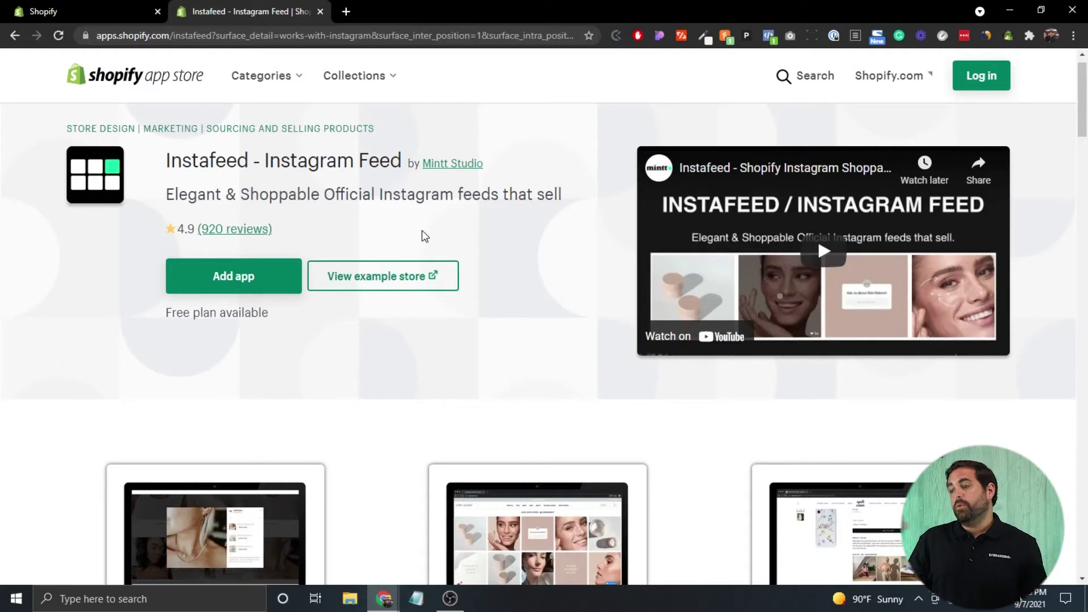
{"action": "scroll", "coordinate": [504, 301], "scroll_direction": "down", "scroll_amount": 2}
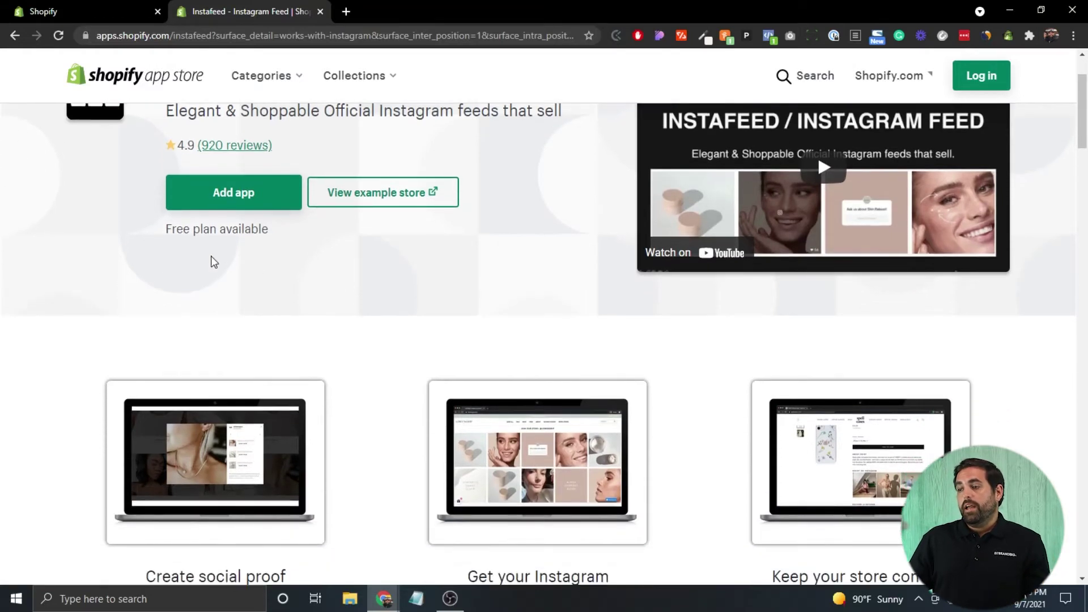
{"action": "left_click_drag", "start_coordinate": [169, 234], "coordinate": [262, 242]}
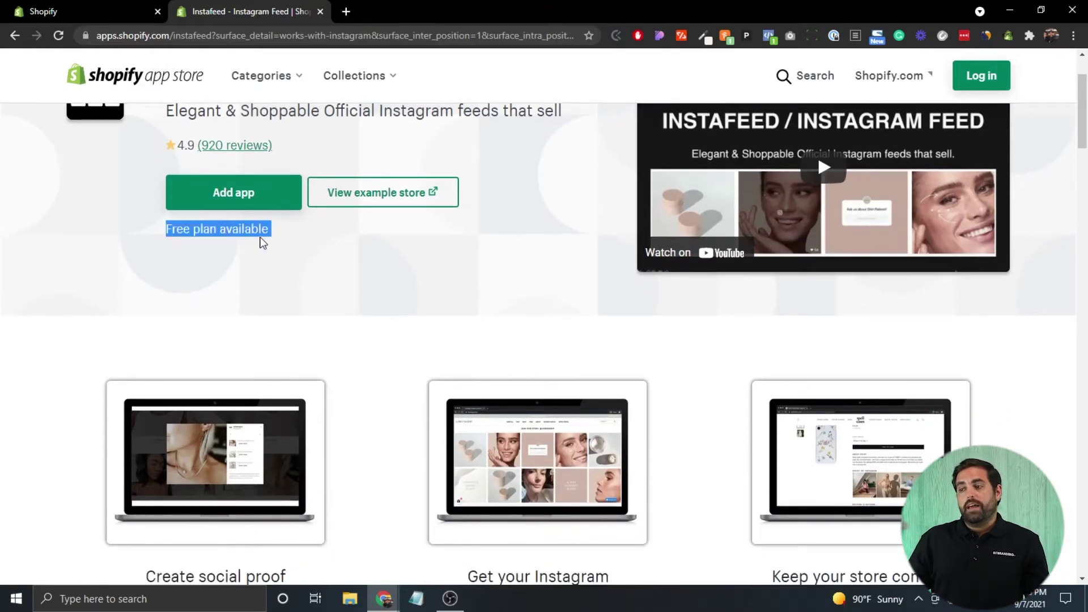
{"action": "left_click", "coordinate": [263, 243]}
{"action": "scroll", "coordinate": [261, 240], "scroll_direction": "down", "scroll_amount": 15}
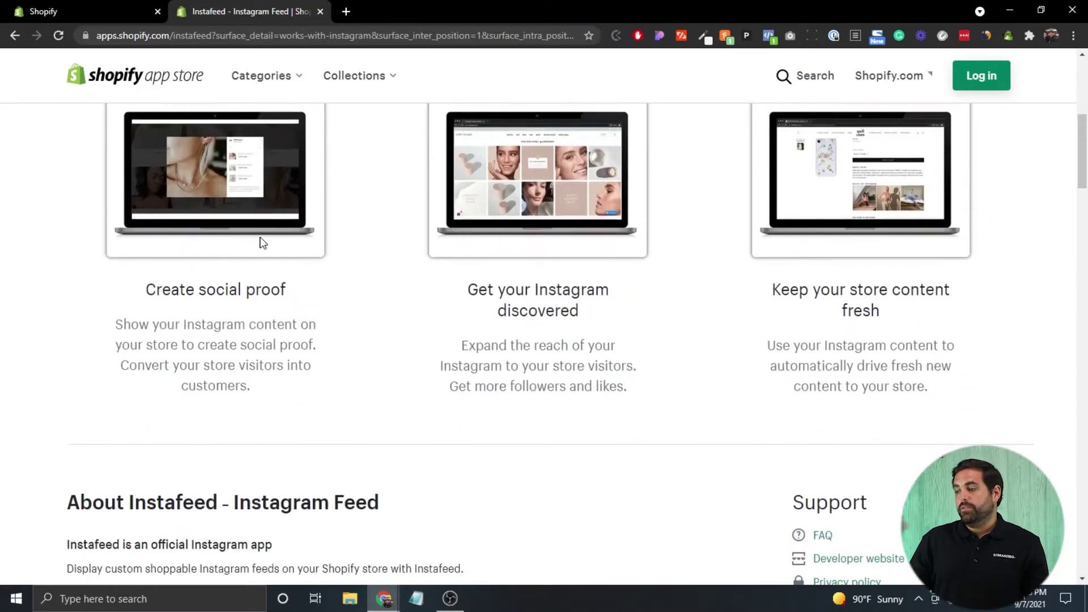
{"action": "scroll", "coordinate": [262, 239], "scroll_direction": "down", "scroll_amount": 8}
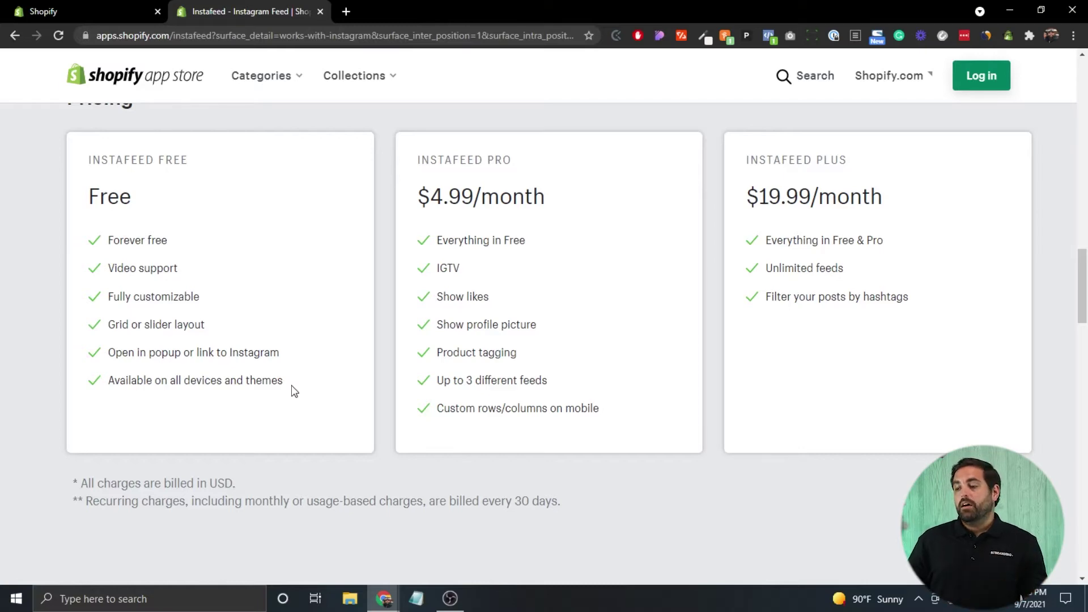
{"action": "scroll", "coordinate": [294, 391], "scroll_direction": "up", "scroll_amount": 6}
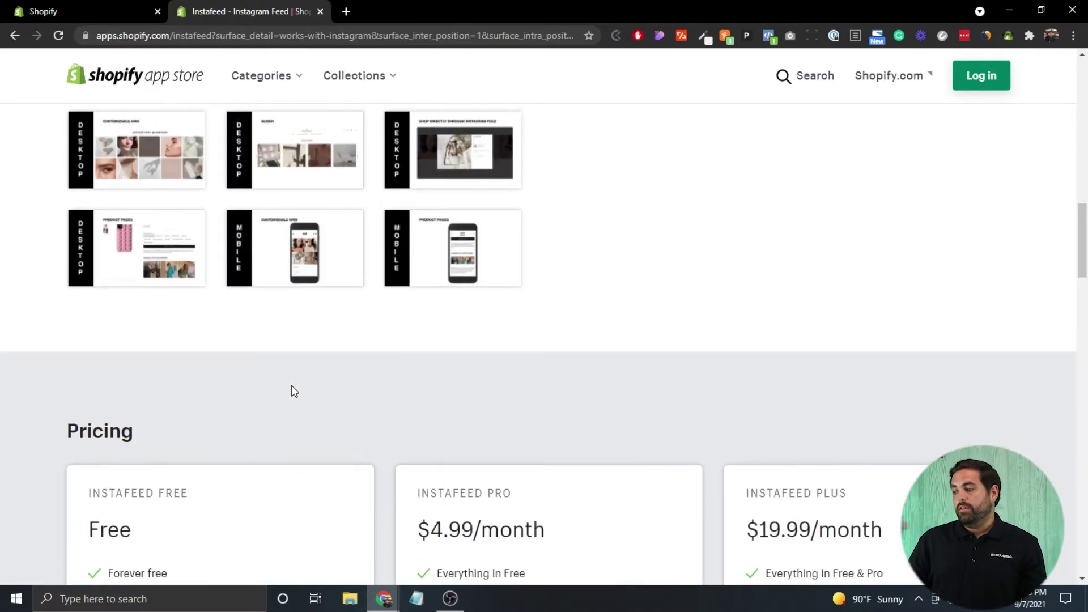
{"action": "scroll", "coordinate": [294, 391], "scroll_direction": "down", "scroll_amount": 2}
{"action": "scroll", "coordinate": [292, 390], "scroll_direction": "down", "scroll_amount": 2}
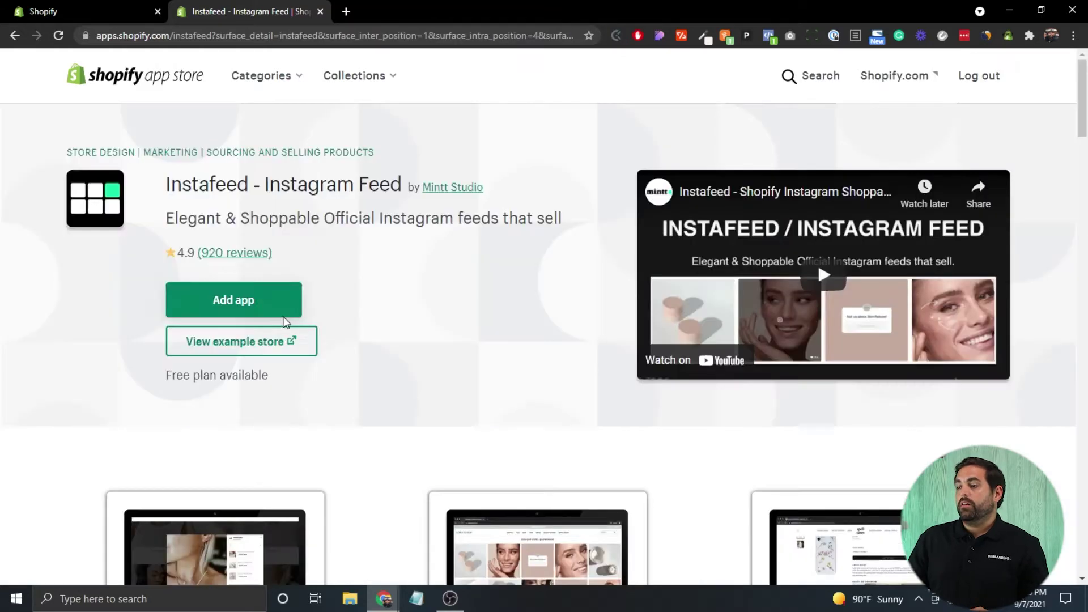
Add the Instafeed app to the store and look over its feed settings and preview.
{"action": "left_click", "coordinate": [239, 306]}
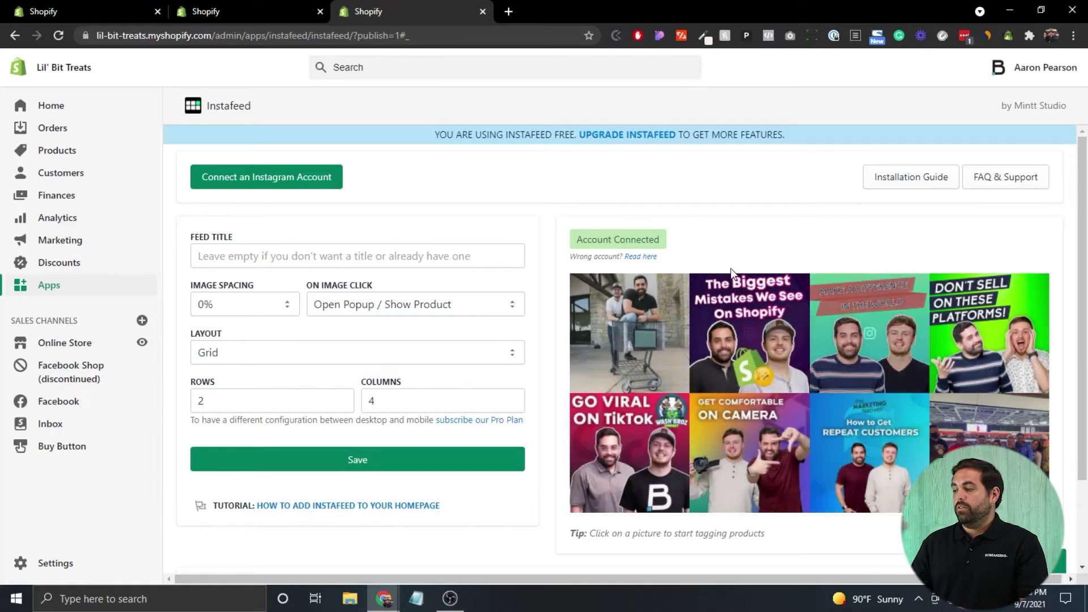
{"action": "scroll", "coordinate": [550, 246], "scroll_direction": "down", "scroll_amount": 2}
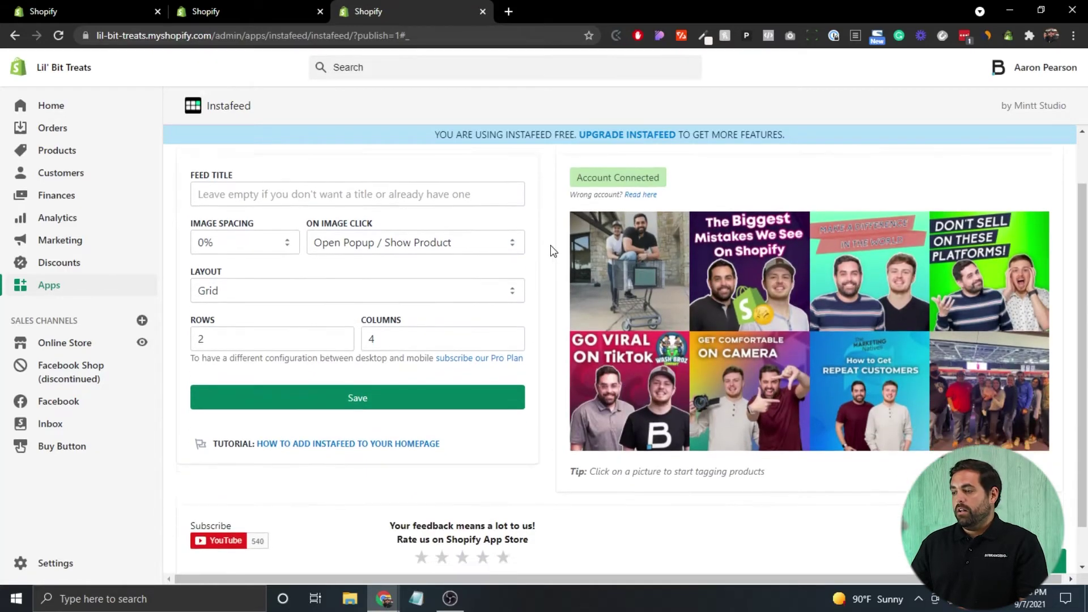
{"action": "scroll", "coordinate": [550, 245], "scroll_direction": "up", "scroll_amount": 2}
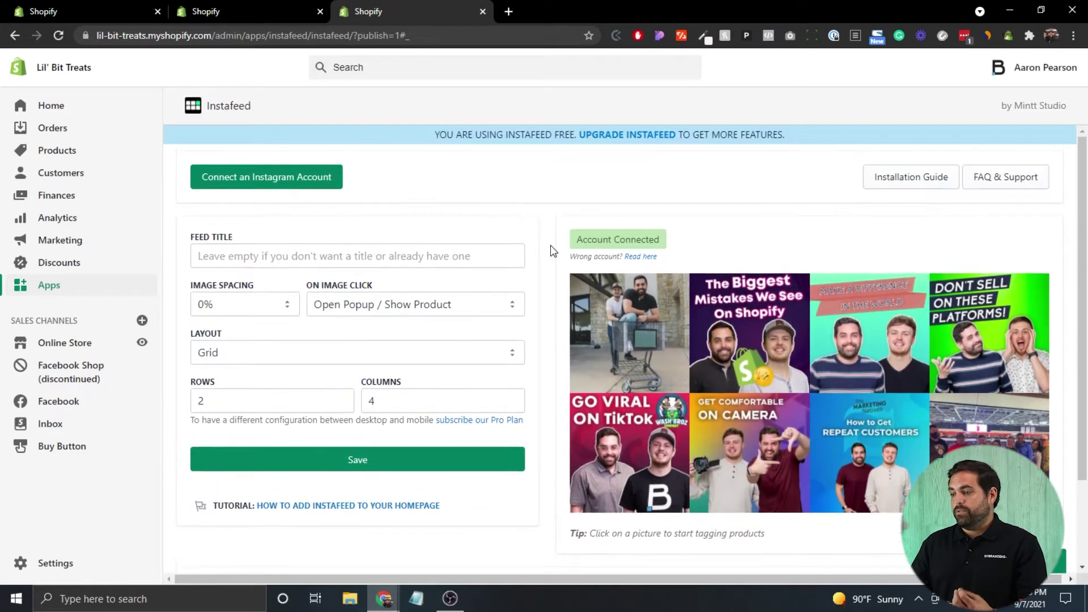
Set the Instafeed feed title to "Insta Love".
{"action": "left_click", "coordinate": [232, 257]}
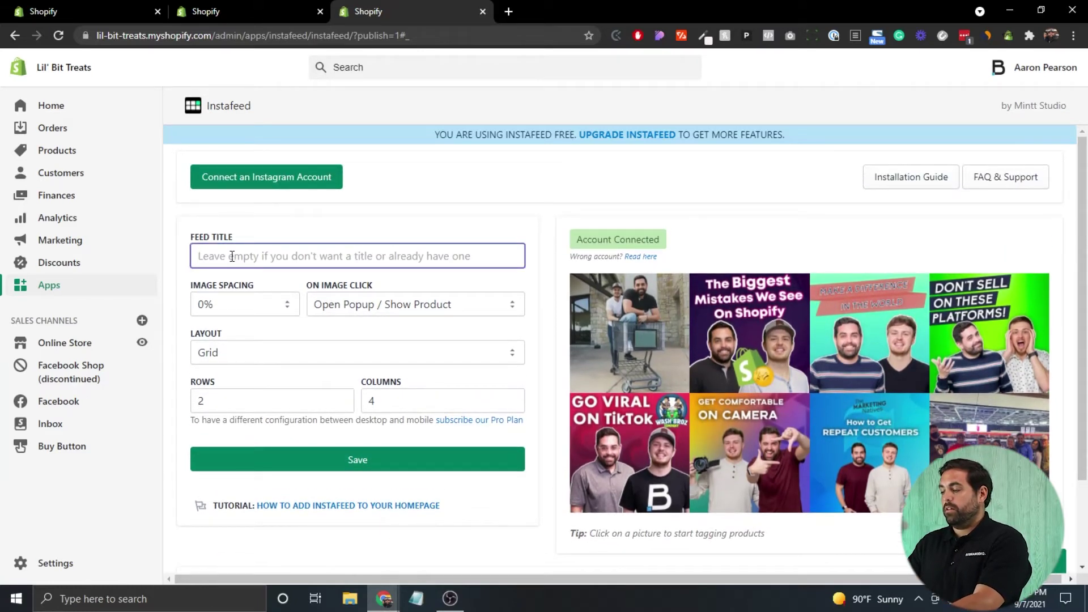
{"action": "type", "text": "S"}
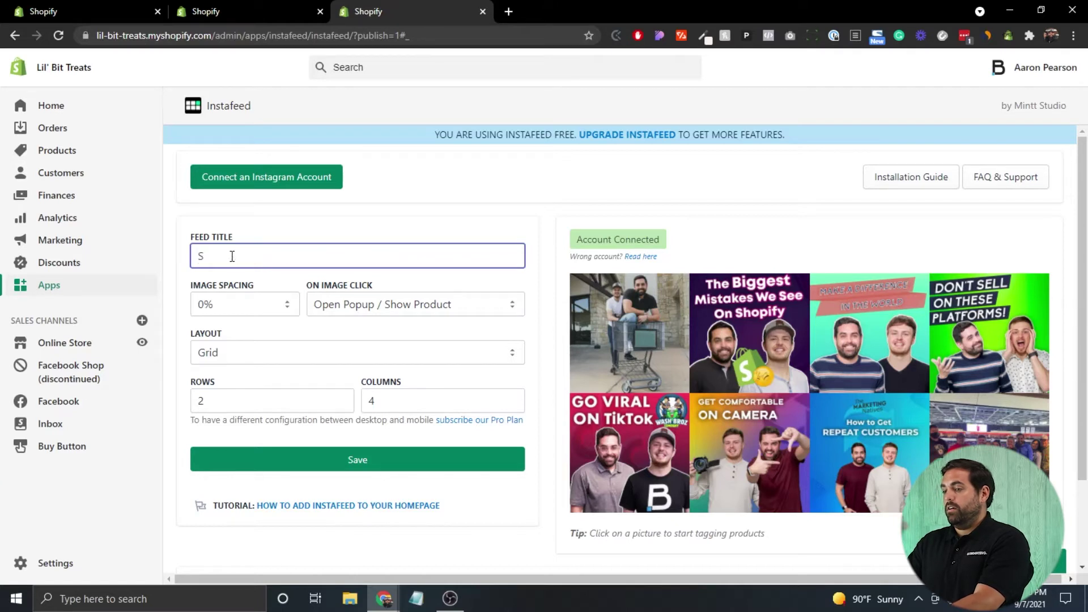
{"action": "key", "text": "BackSpace"}
{"action": "key", "text": "BackSpace"}
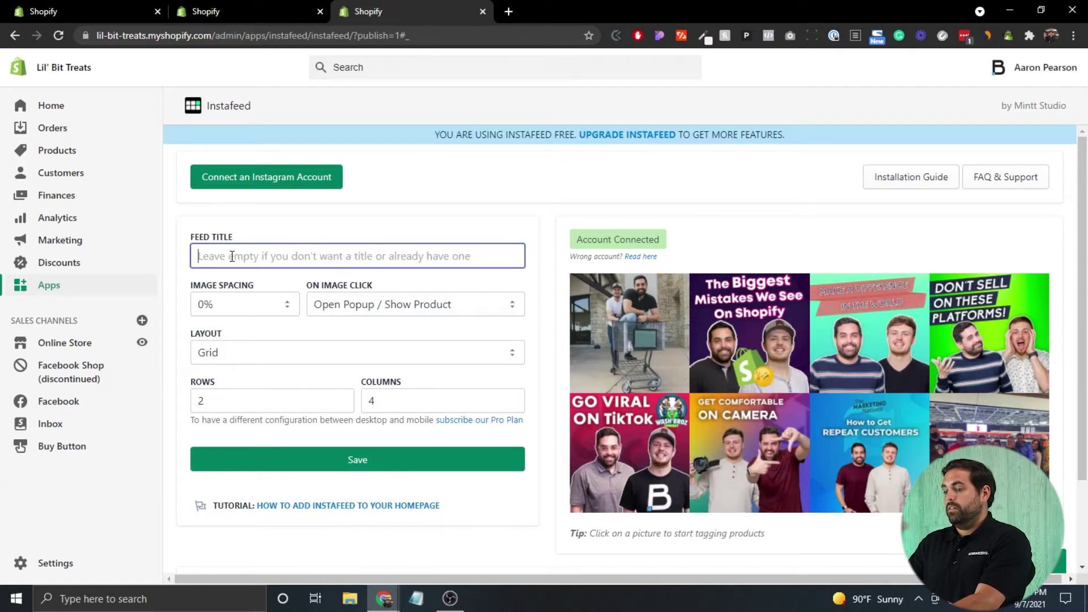
{"action": "type", "text": "Insta Love"}
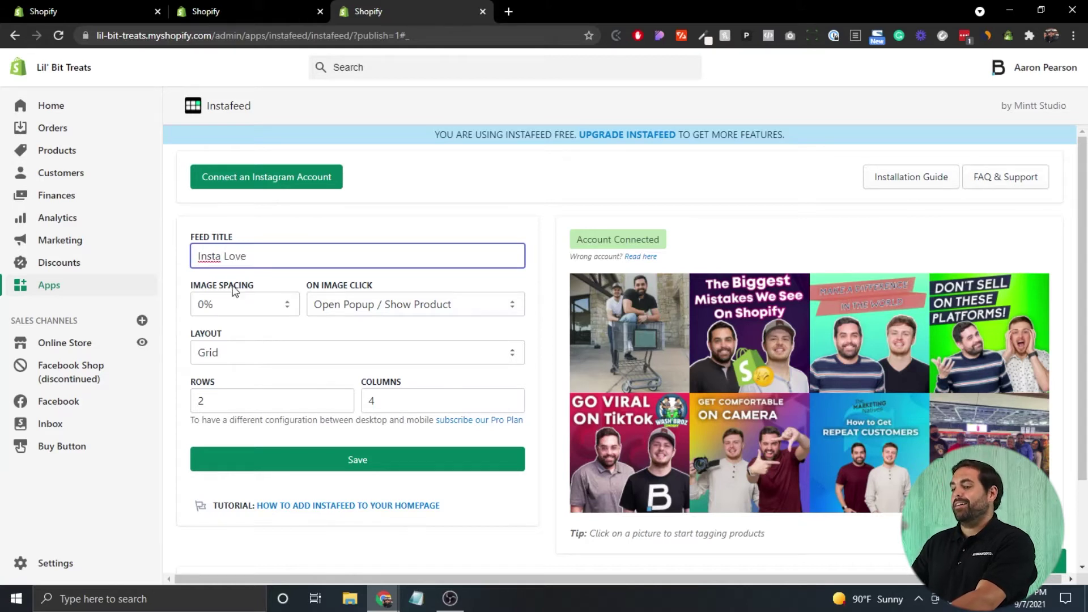
Set the feed's image spacing to 2%, keep Open Popup / Show Product and the Grid layout, and save the feed settings.
{"action": "left_click", "coordinate": [276, 306]}
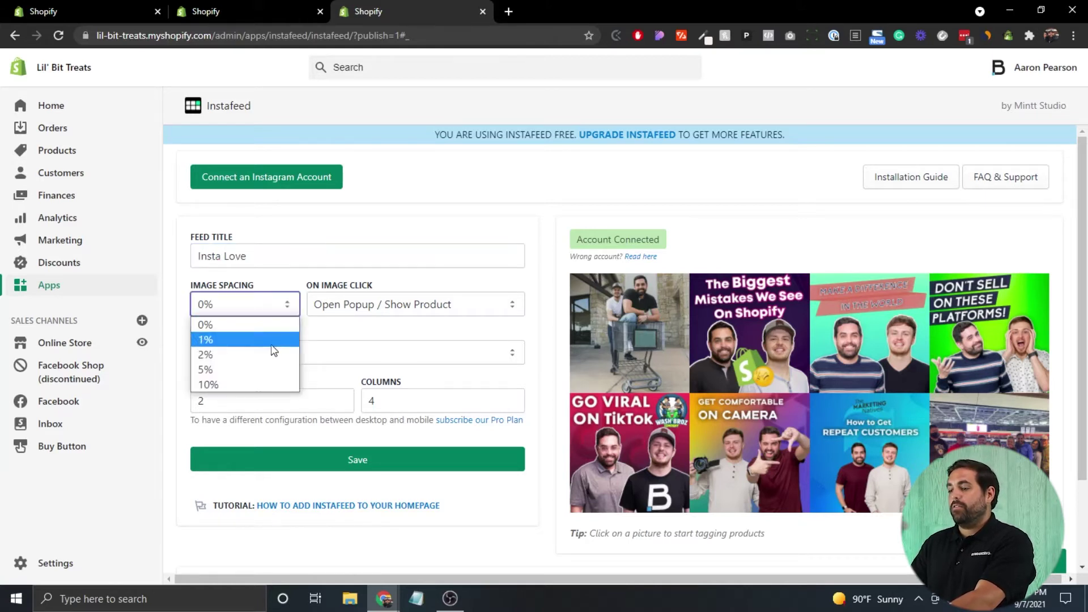
{"action": "left_click", "coordinate": [273, 356]}
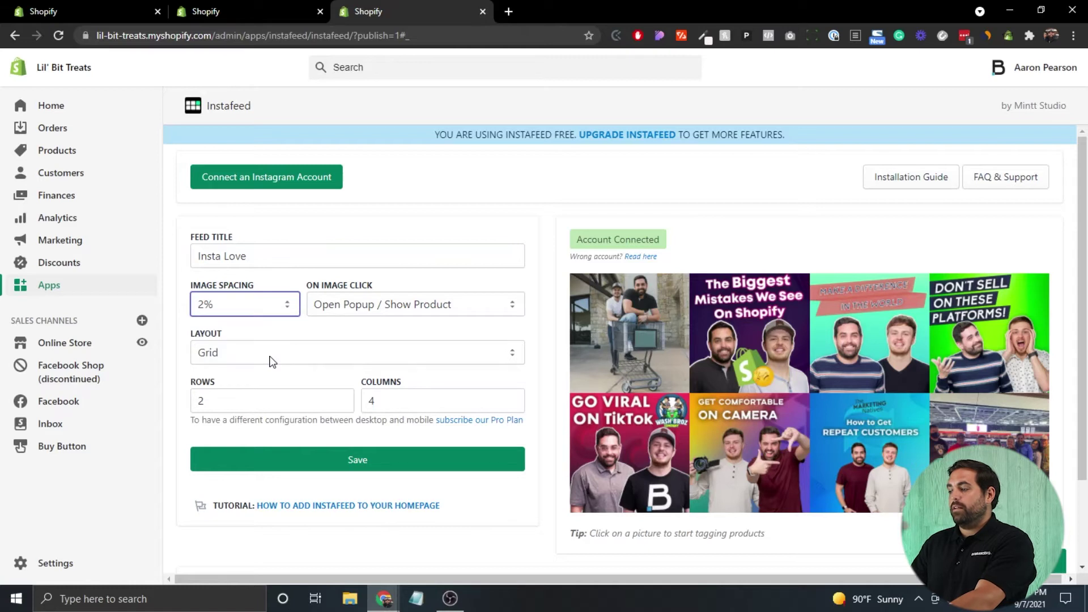
{"action": "left_click", "coordinate": [348, 306]}
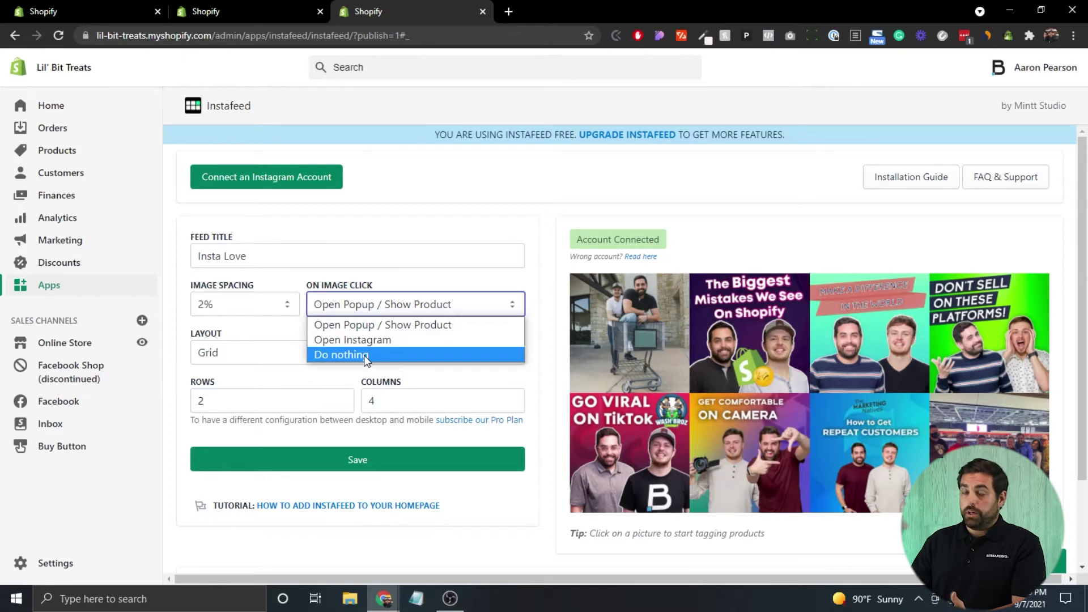
{"action": "left_click", "coordinate": [516, 306]}
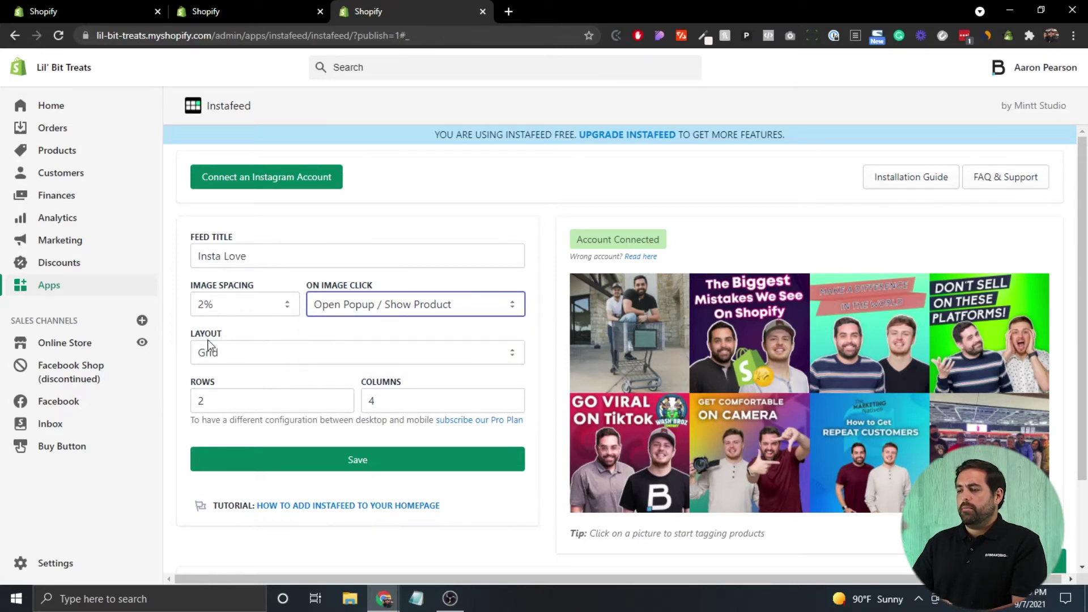
{"action": "left_click", "coordinate": [410, 350]}
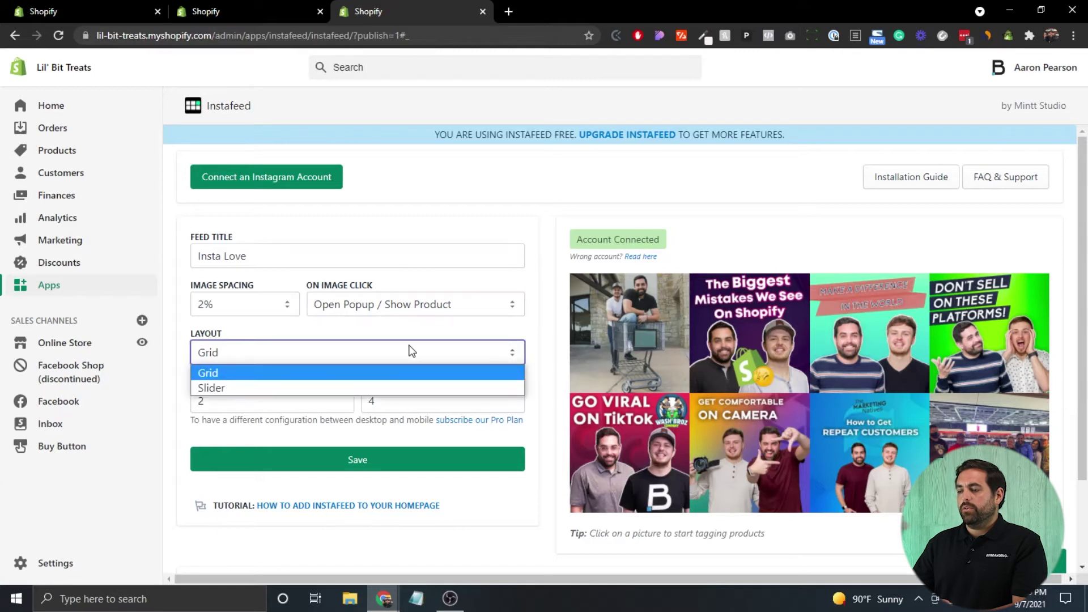
{"action": "left_click", "coordinate": [410, 351]}
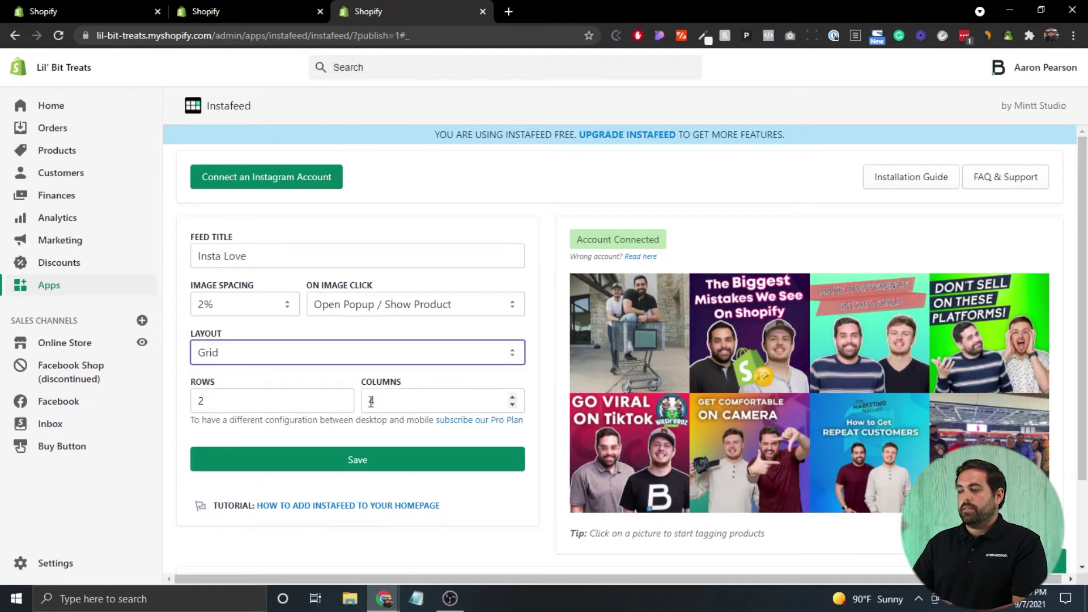
{"action": "scroll", "coordinate": [408, 431], "scroll_direction": "down", "scroll_amount": 1}
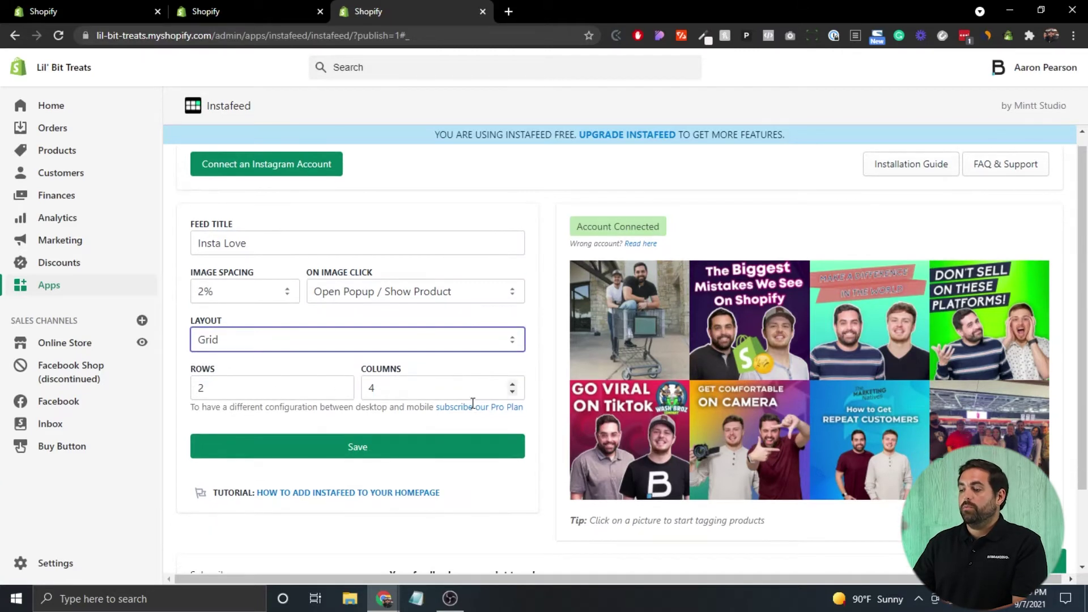
{"action": "left_click", "coordinate": [335, 456]}
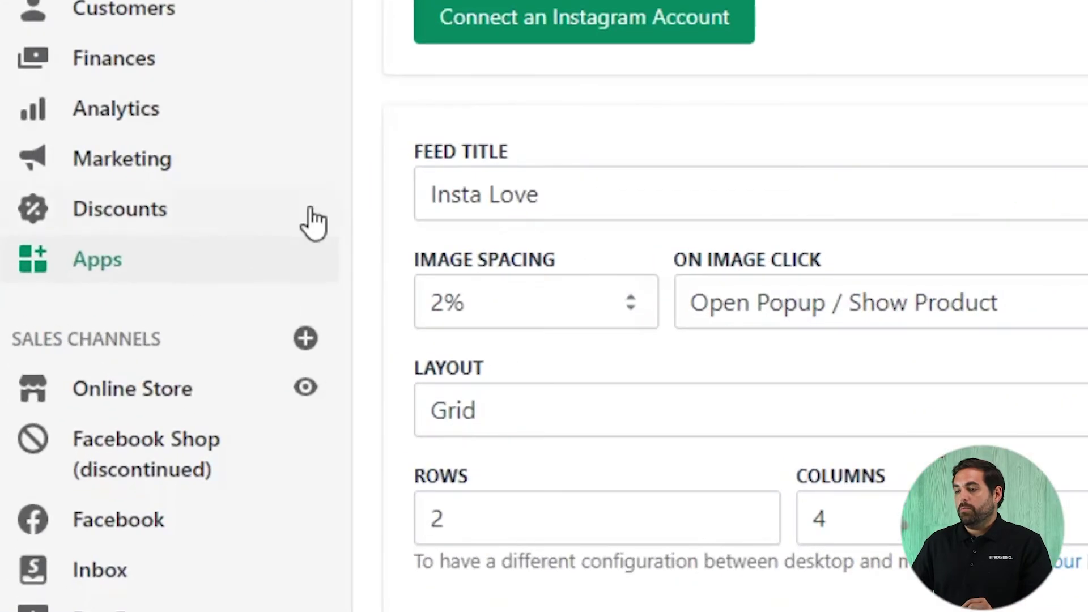
Open the online store's current theme for customization and add an Instafeed App section to the home page above the footer.
{"action": "left_click", "coordinate": [126, 396]}
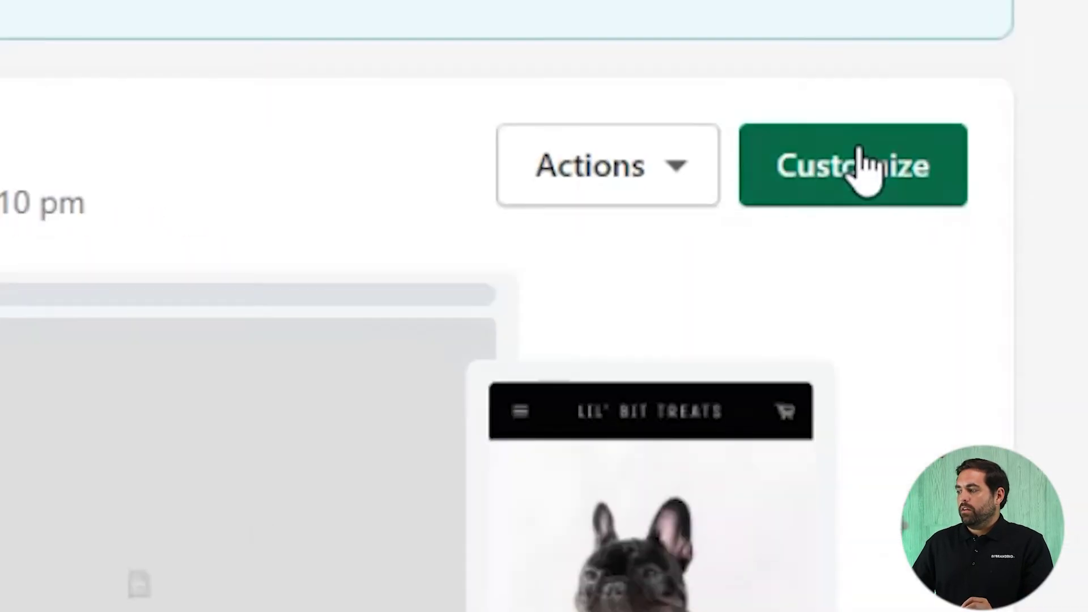
{"action": "left_click", "coordinate": [858, 148]}
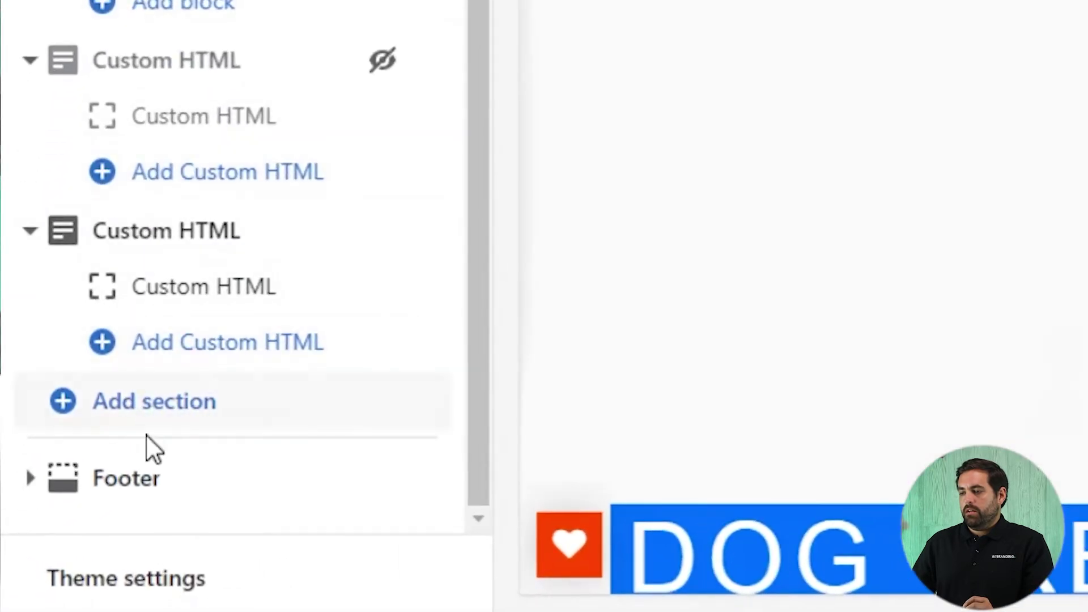
{"action": "left_click", "coordinate": [154, 403]}
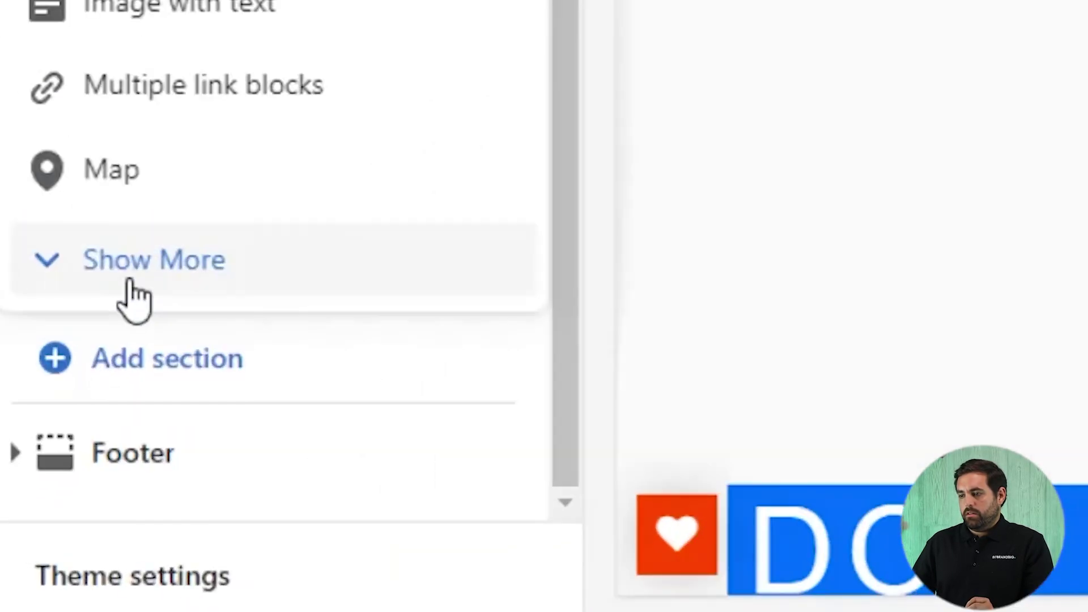
{"action": "left_click", "coordinate": [51, 466]}
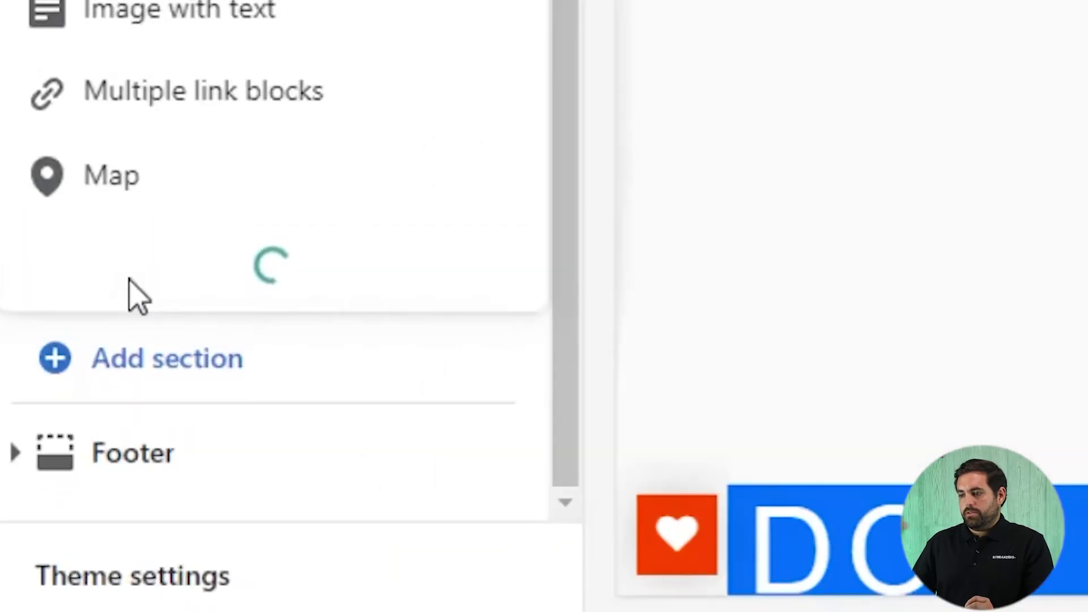
{"action": "scroll", "coordinate": [201, 225], "scroll_direction": "down", "scroll_amount": 5}
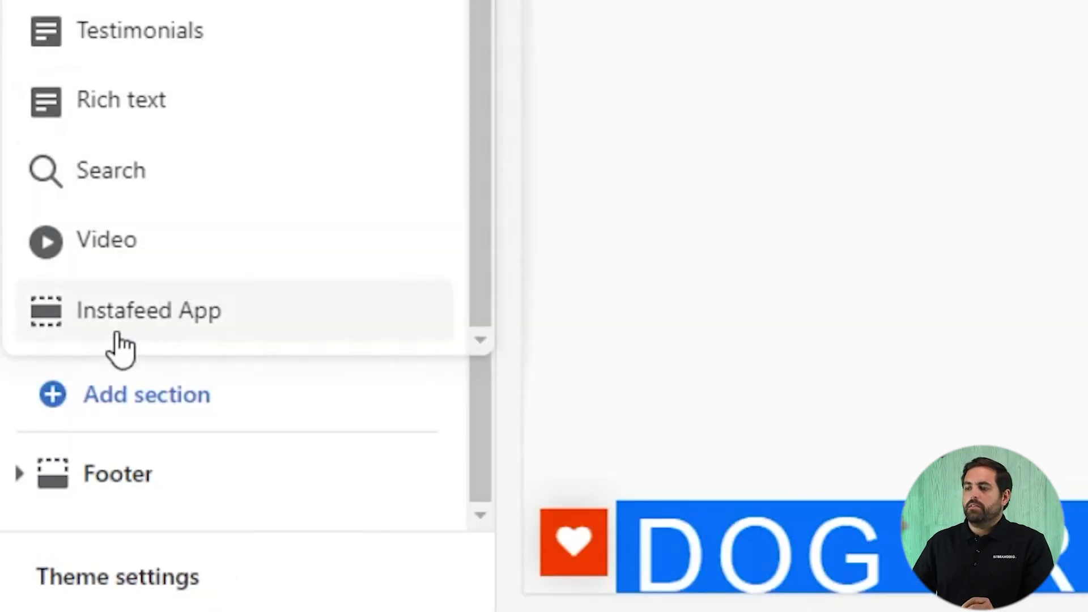
{"action": "left_click", "coordinate": [149, 317]}
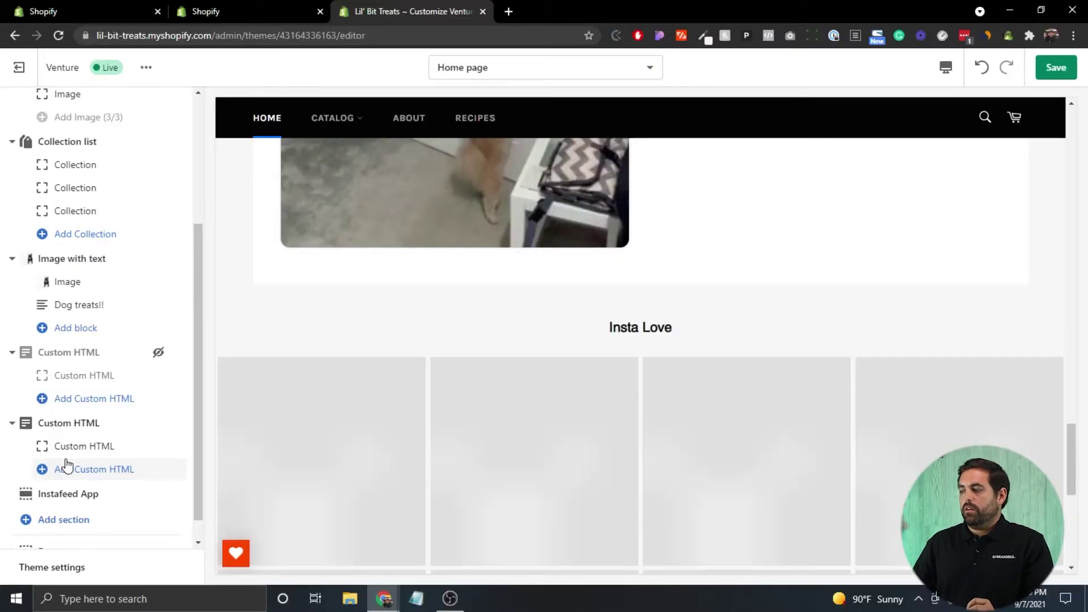
Check the Insta Love feed in the home page preview and save the theme.
{"action": "scroll", "coordinate": [395, 277], "scroll_direction": "down", "scroll_amount": 3}
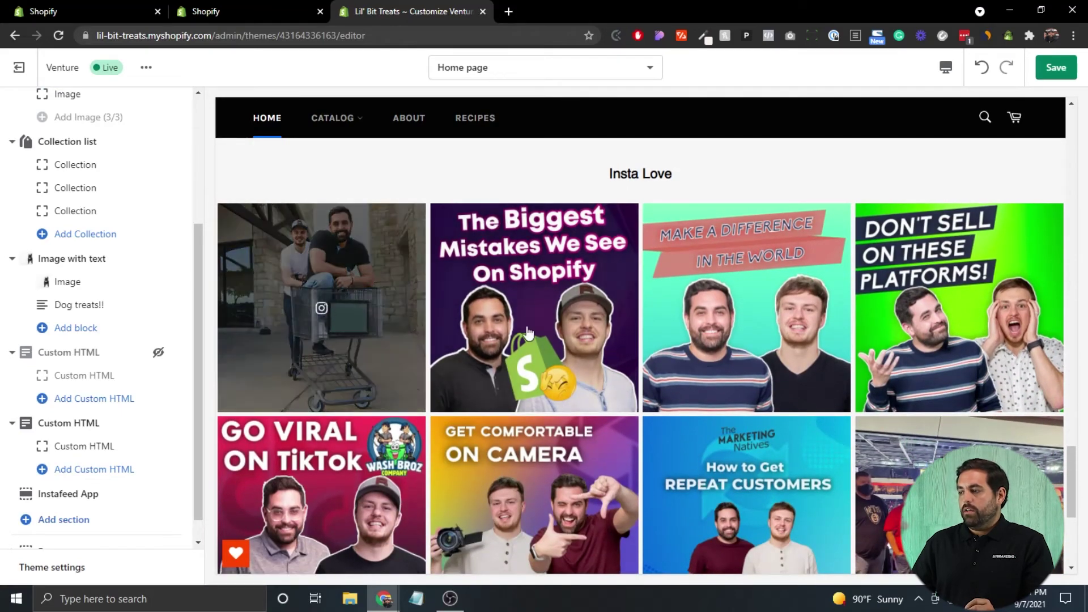
{"action": "scroll", "coordinate": [754, 498], "scroll_direction": "down", "scroll_amount": 5}
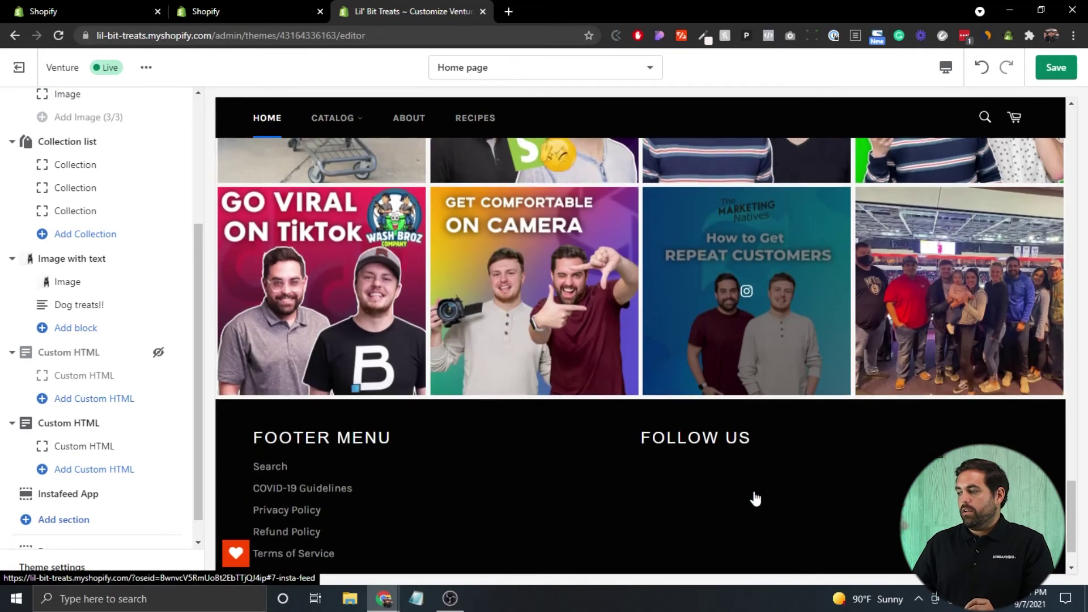
{"action": "scroll", "coordinate": [909, 245], "scroll_direction": "up", "scroll_amount": 4}
{"action": "left_click", "coordinate": [1056, 66]}
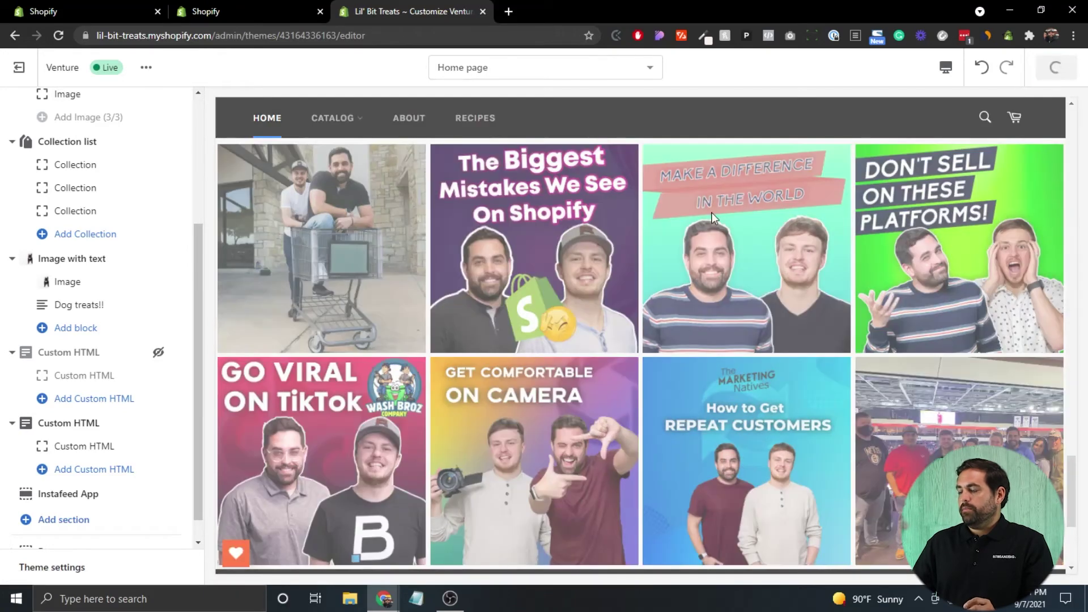
View the live storefront and examine the Insta Love feed on the home page, comparing it with the EmbedSocial feed above it.
{"action": "left_click", "coordinate": [146, 67]}
{"action": "left_click", "coordinate": [47, 212]}
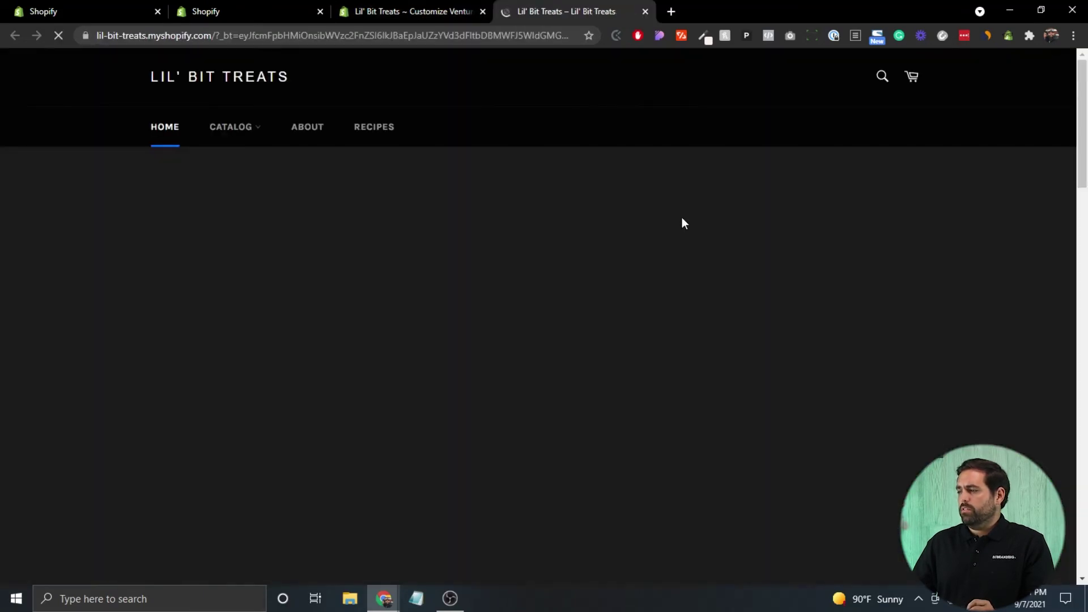
{"action": "scroll", "coordinate": [847, 250], "scroll_direction": "down", "scroll_amount": 15}
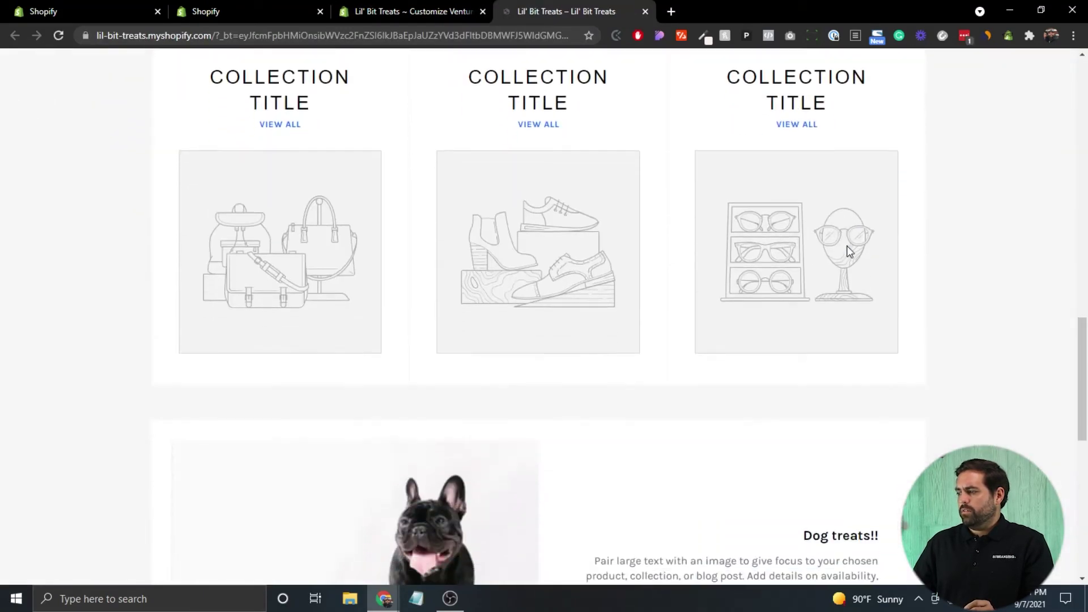
{"action": "scroll", "coordinate": [847, 249], "scroll_direction": "down", "scroll_amount": 12}
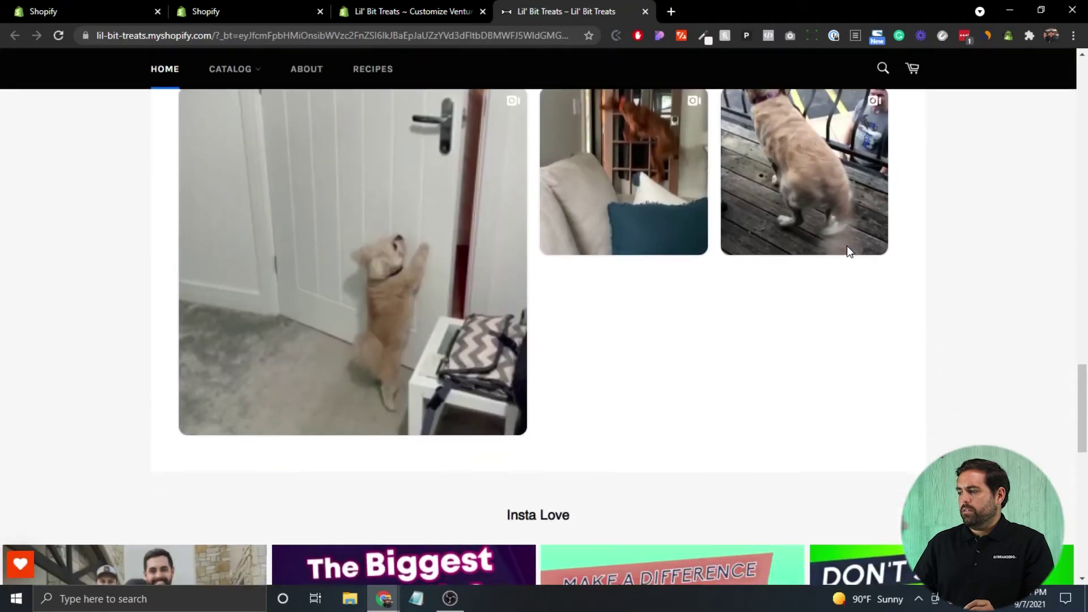
{"action": "scroll", "coordinate": [848, 250], "scroll_direction": "up", "scroll_amount": 2}
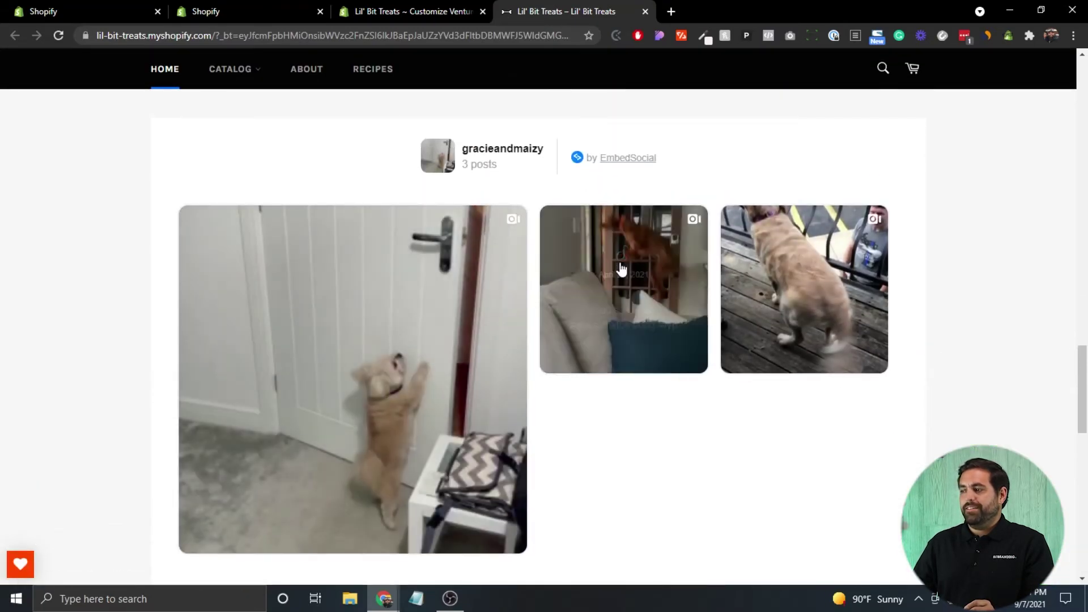
{"action": "scroll", "coordinate": [941, 267], "scroll_direction": "down", "scroll_amount": 4}
{"action": "scroll", "coordinate": [941, 266], "scroll_direction": "down", "scroll_amount": 6}
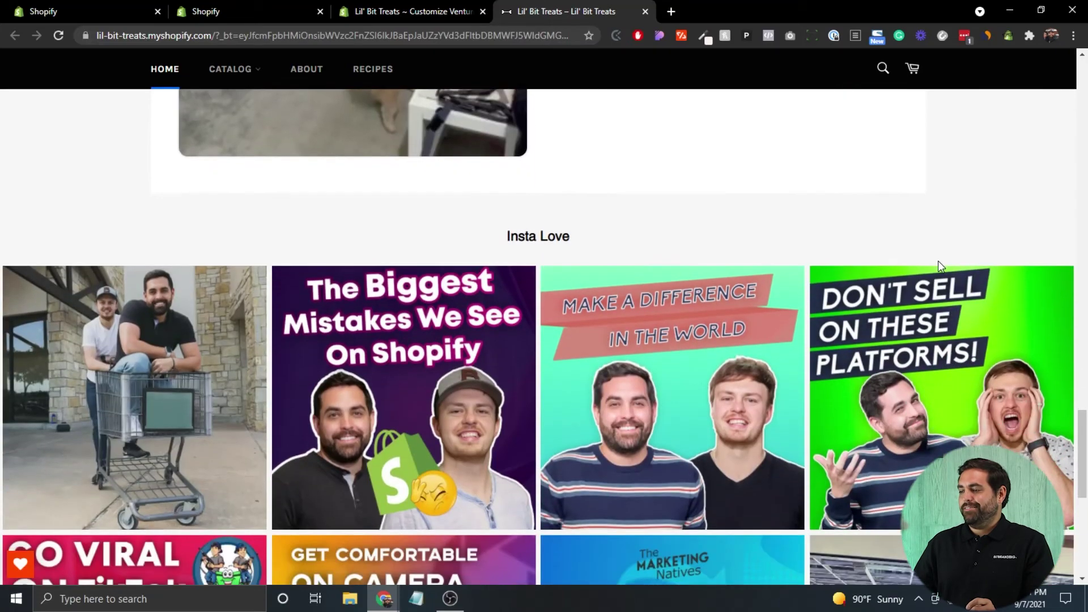
{"action": "scroll", "coordinate": [940, 268], "scroll_direction": "up", "scroll_amount": 1}
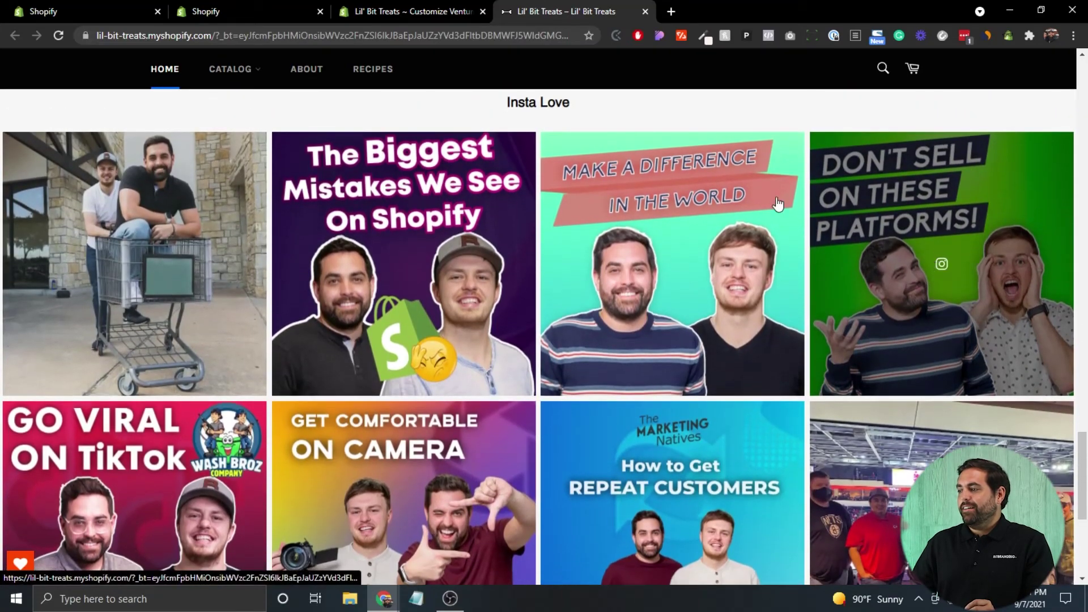
{"action": "scroll", "coordinate": [566, 227], "scroll_direction": "down", "scroll_amount": 3}
{"action": "scroll", "coordinate": [606, 237], "scroll_direction": "down", "scroll_amount": 1}
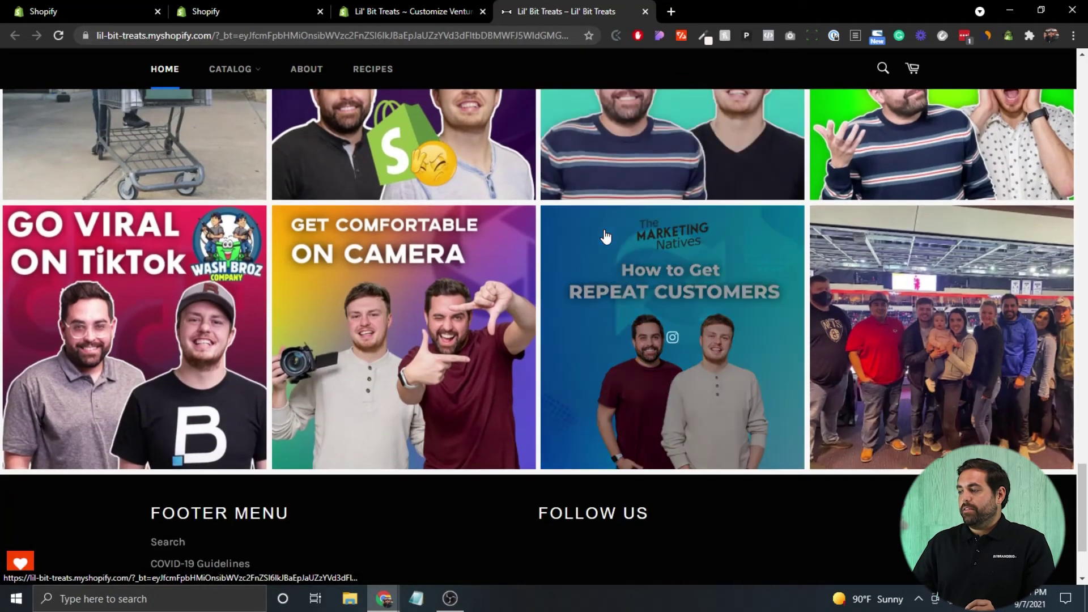
{"action": "scroll", "coordinate": [563, 372], "scroll_direction": "up", "scroll_amount": 4}
Open the feed post "The Biggest Mistakes We See On Shopify" and read through its popup caption.
{"action": "left_click", "coordinate": [377, 238]}
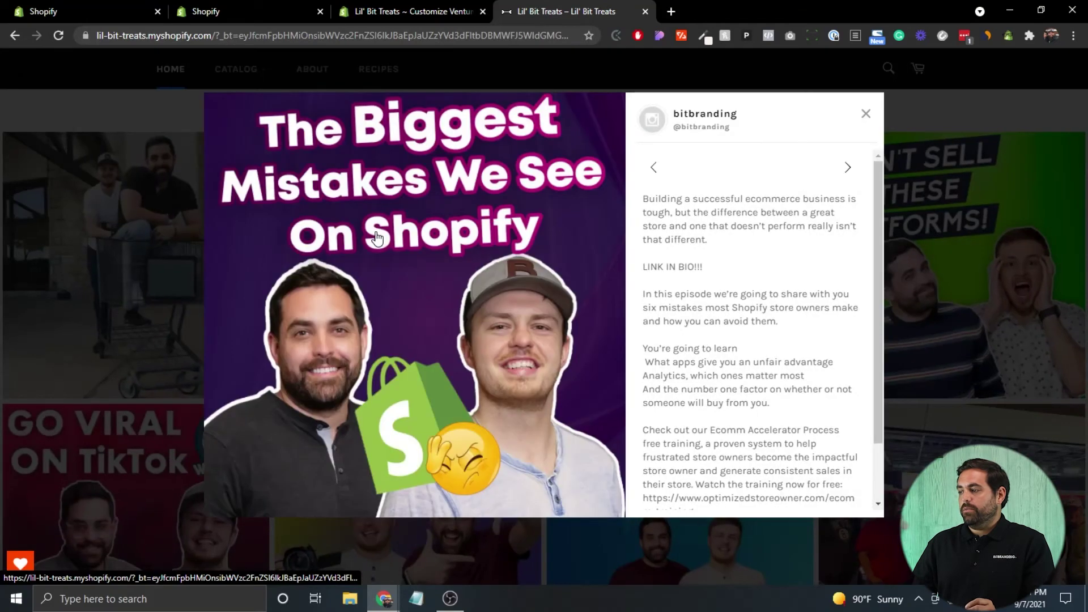
{"action": "scroll", "coordinate": [718, 223], "scroll_direction": "down", "scroll_amount": 2}
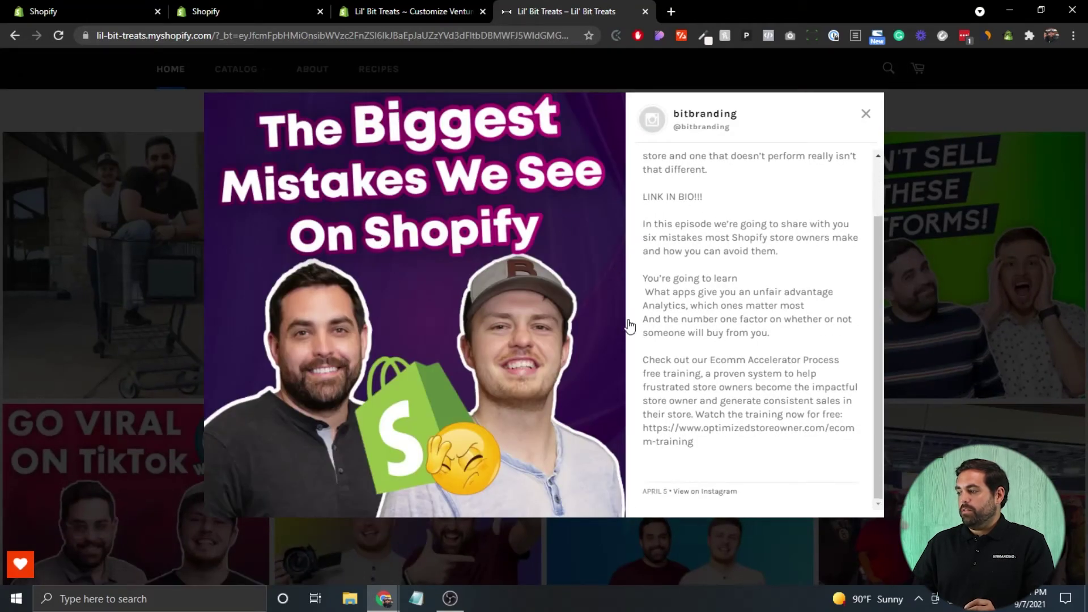
{"action": "scroll", "coordinate": [741, 368], "scroll_direction": "up", "scroll_amount": 2}
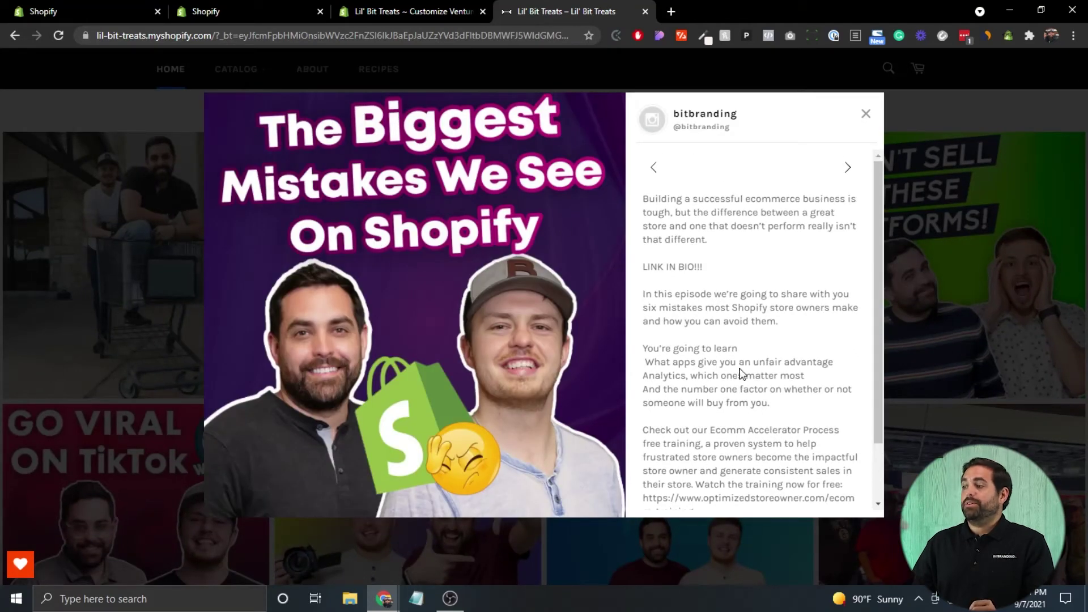